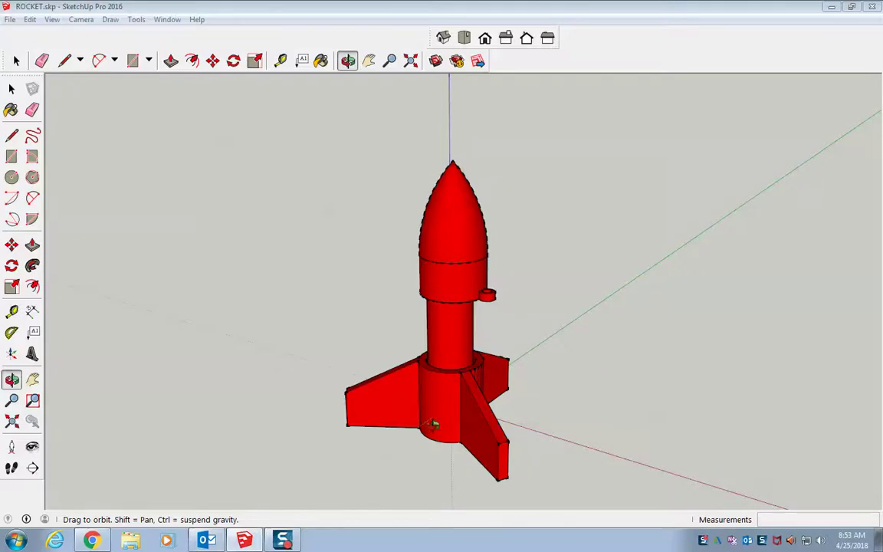
# Examine the rocket from another side and check which pieces select as separate objects, including the nose cone and the finned tail.
pyautogui.moveTo(565, 393); pyautogui.dragTo(347, 301)
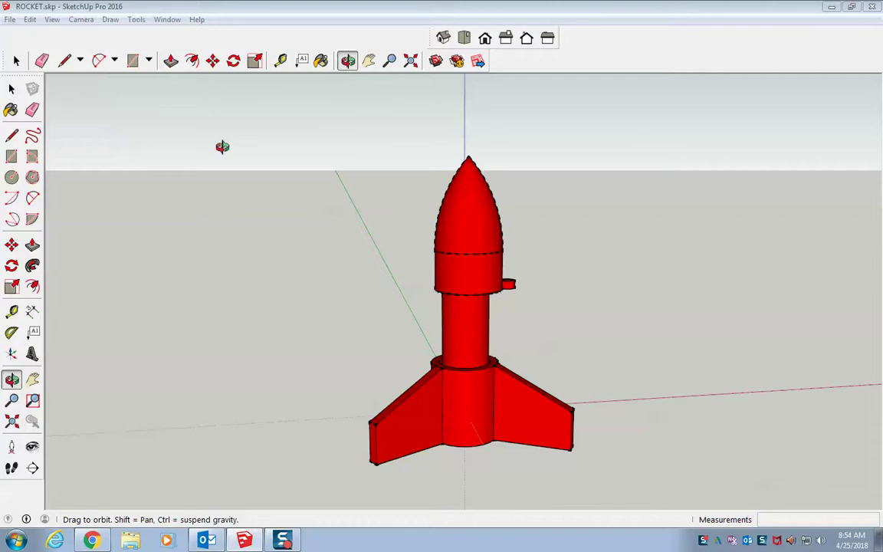
pyautogui.click(10, 89)
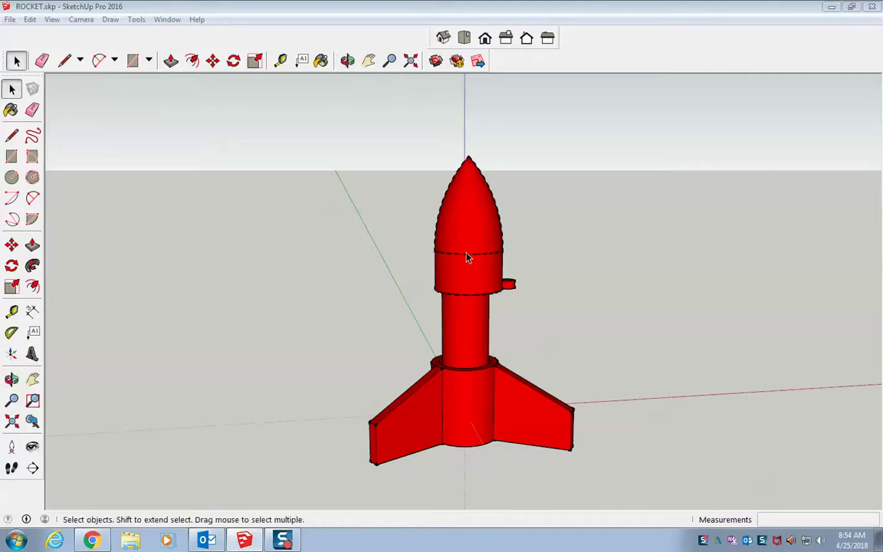
pyautogui.click(468, 258)
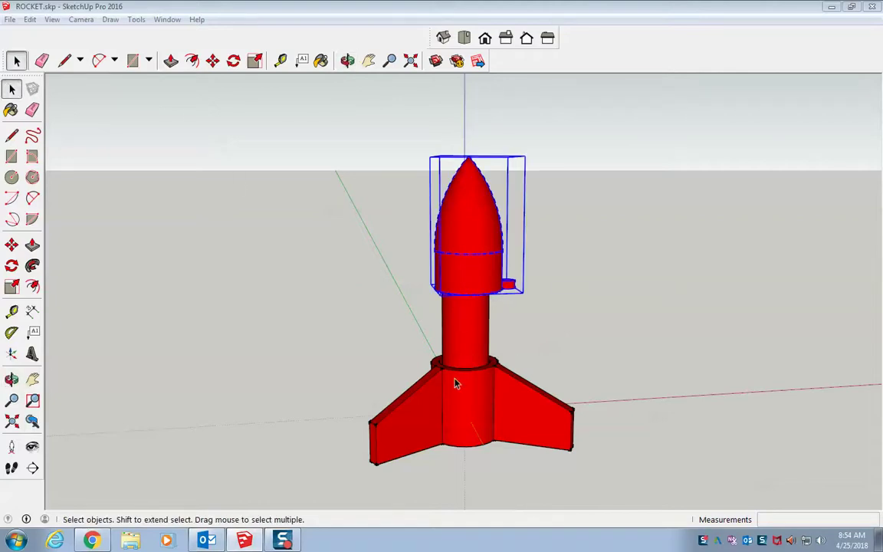
pyautogui.click(455, 399)
pyautogui.click(170, 209)
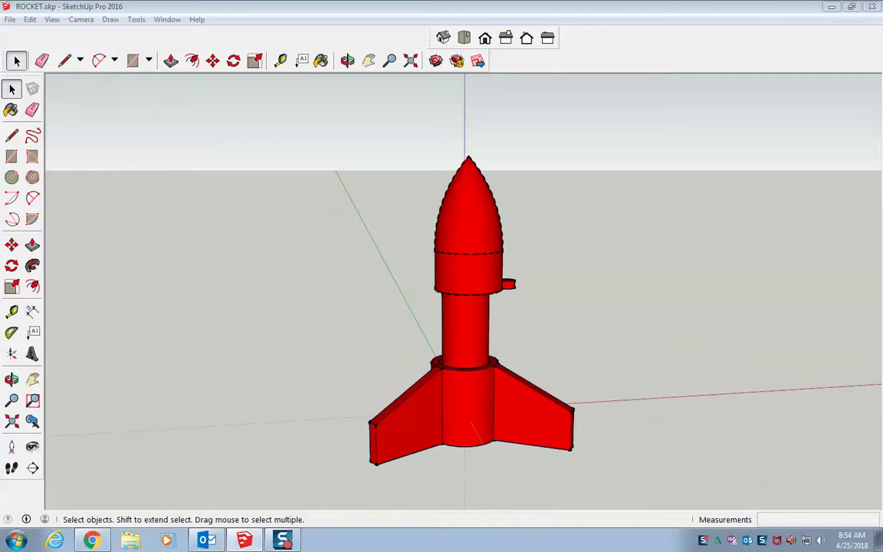
# Save the rocket model to the Desktop as a new SketchUp file named NoseCone.
pyautogui.click(11, 20)
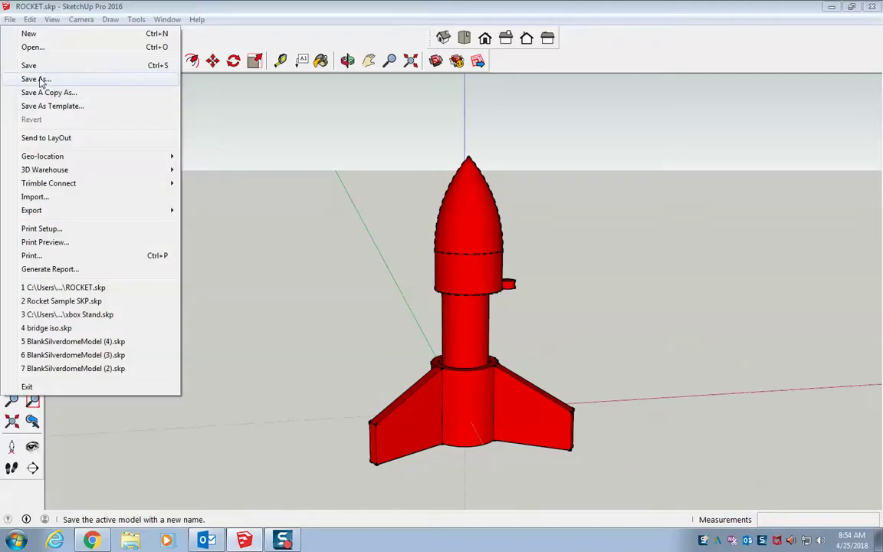
pyautogui.click(32, 79)
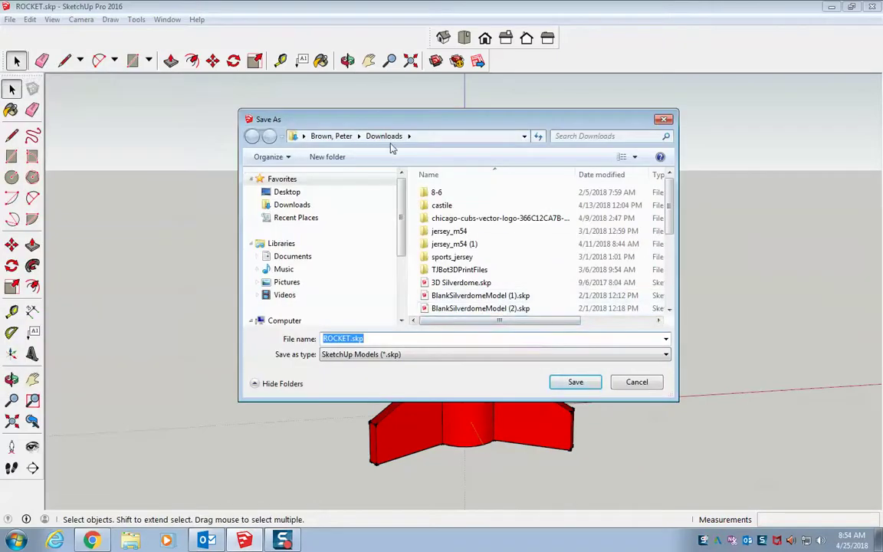
pyautogui.click(292, 191)
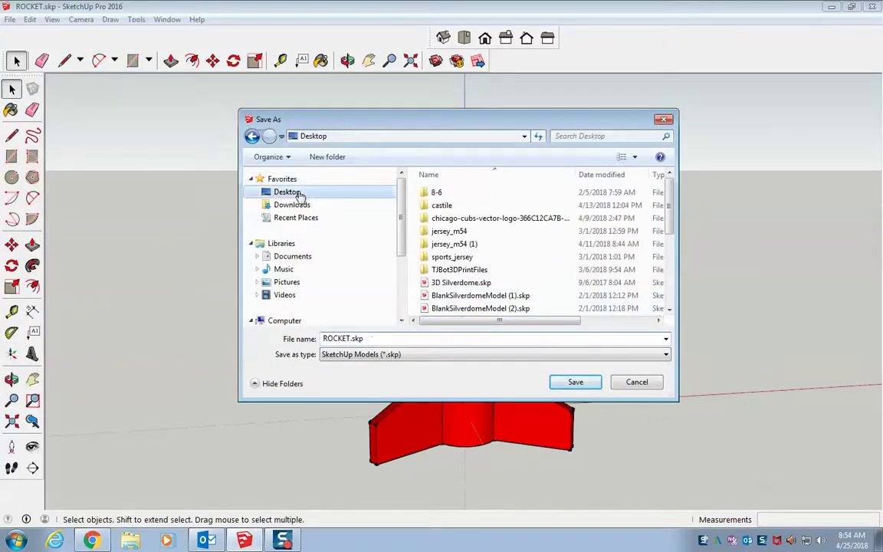
pyautogui.click(375, 340)
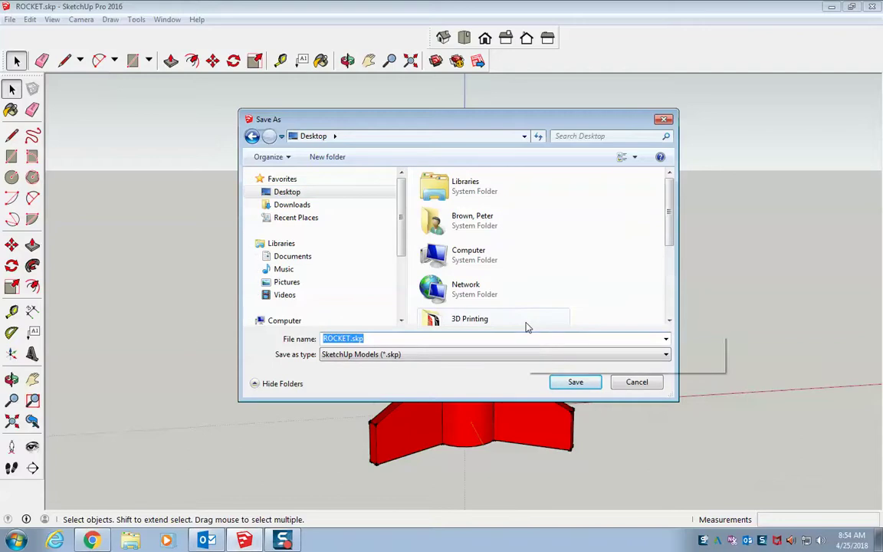
pyautogui.write('NoseCo')
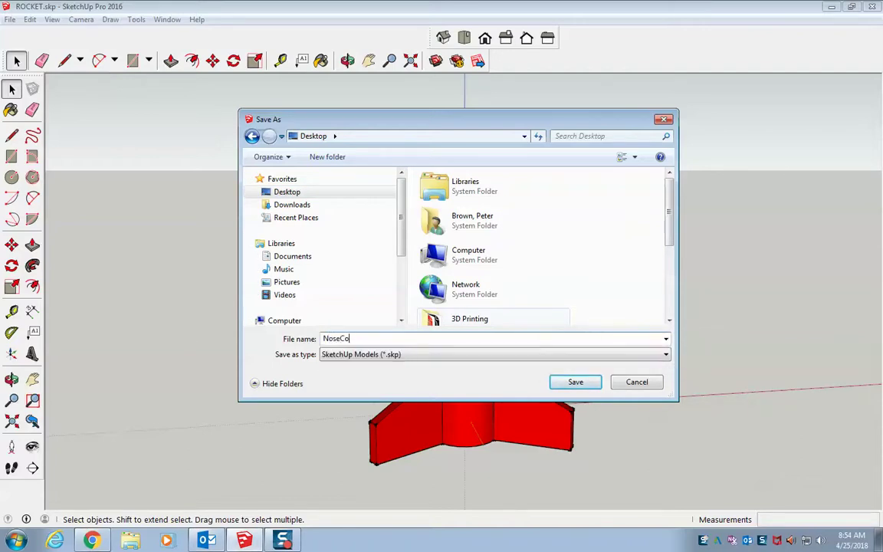
pyautogui.write('ne')
pyautogui.press('Return')
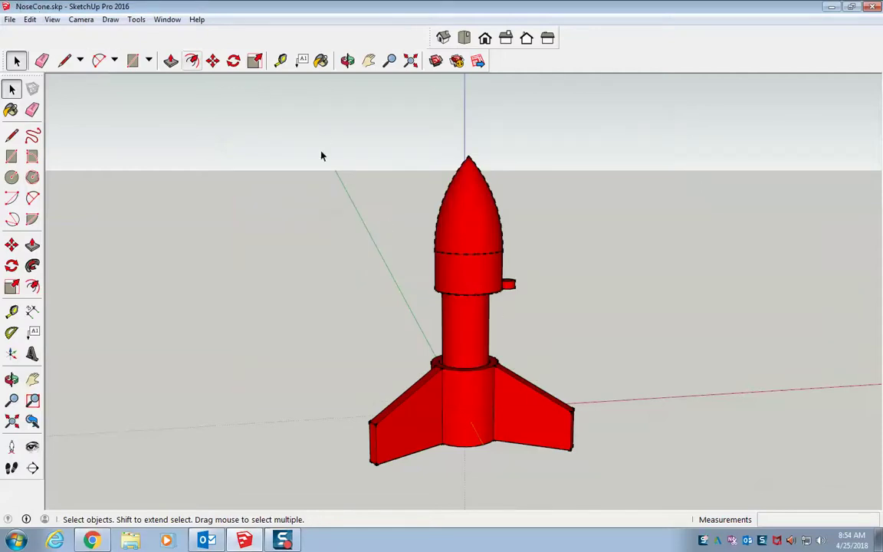
# Delete the body tube and the finned tail section, keeping only the nose cone.
pyautogui.click(464, 309)
pyautogui.click(464, 363)
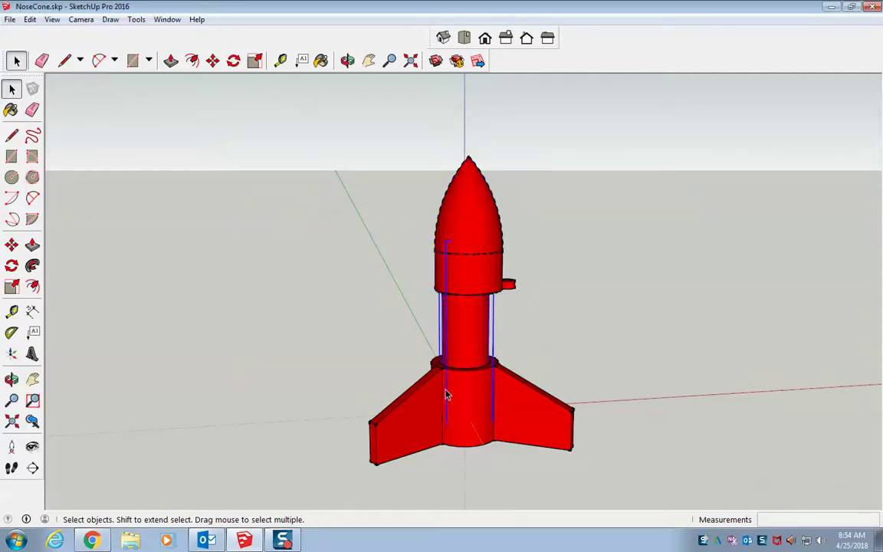
pyautogui.press('Delete')
pyautogui.click(451, 415)
pyautogui.press('Delete')
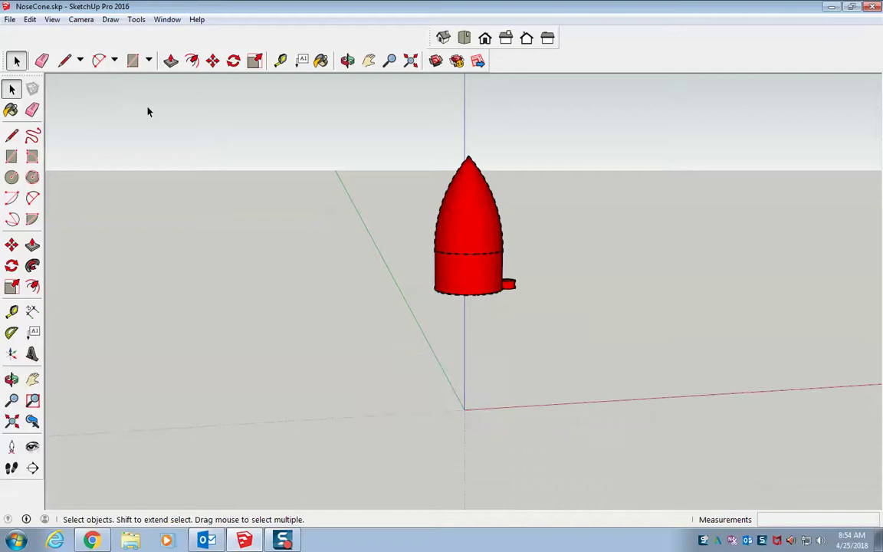
# Export the nose cone as a 3D model in OBJ format to the Documents library, named NoseCone.obj.
pyautogui.click(453, 289)
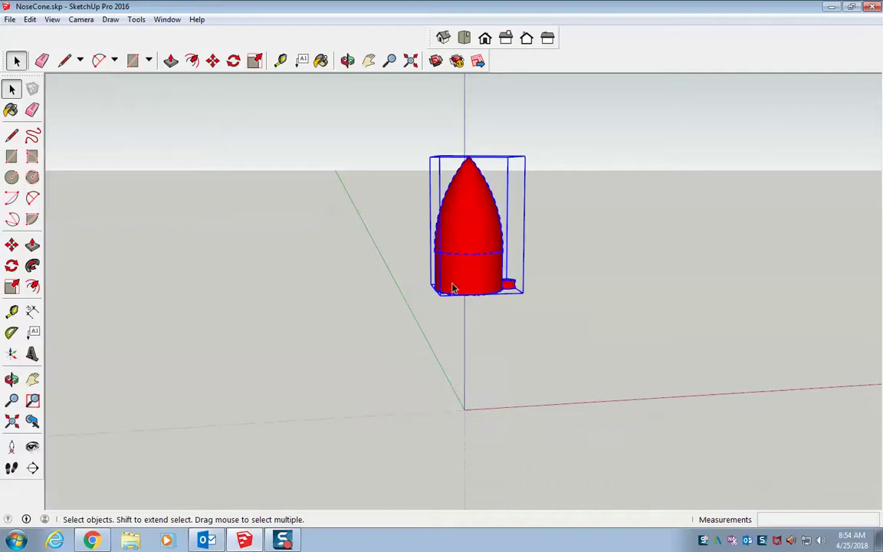
pyautogui.click(347, 60)
pyautogui.moveTo(490, 217); pyautogui.dragTo(570, 287)
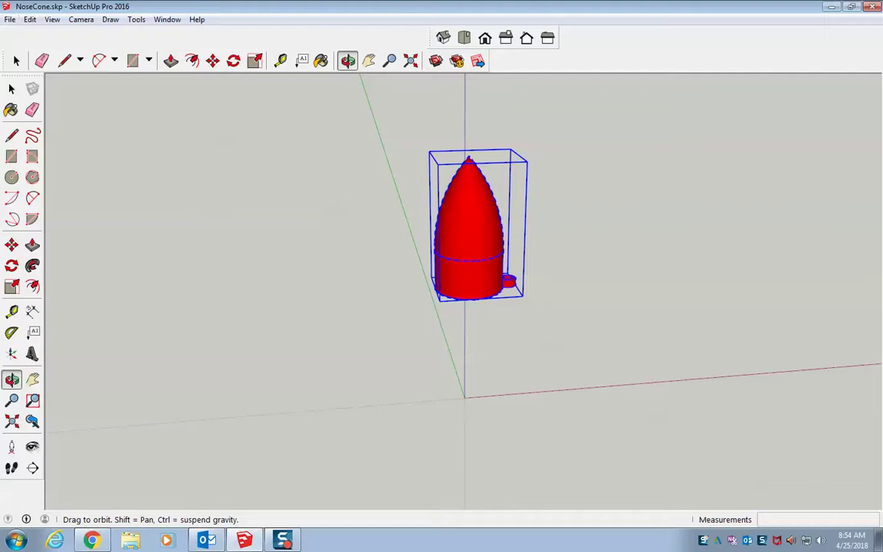
pyautogui.click(10, 20)
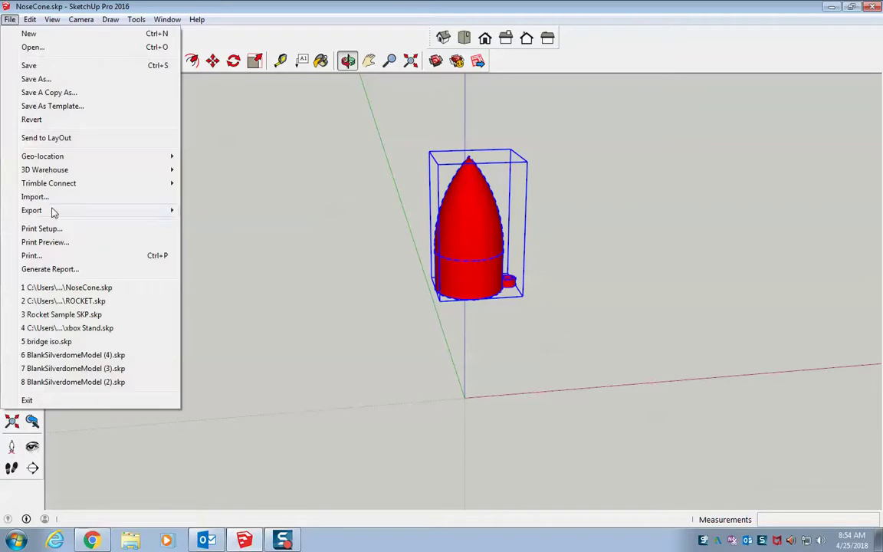
pyautogui.moveTo(54, 211)
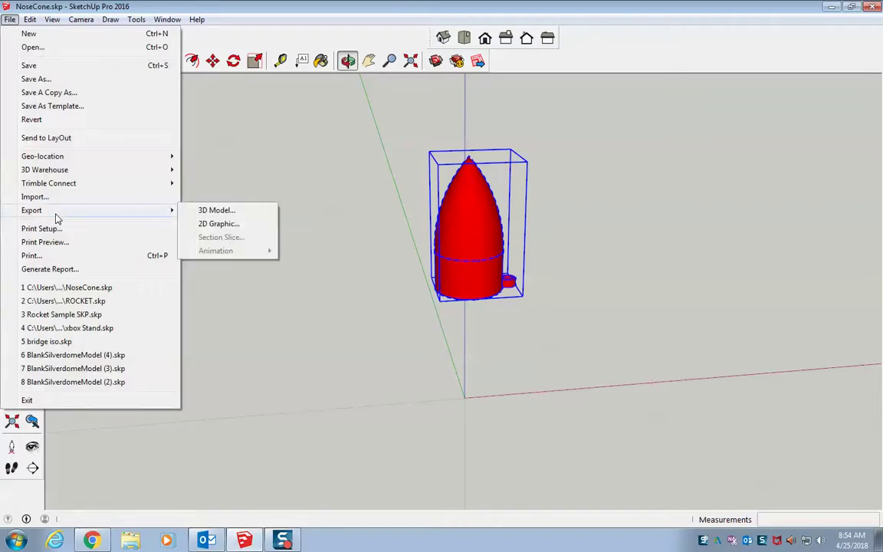
pyautogui.click(210, 212)
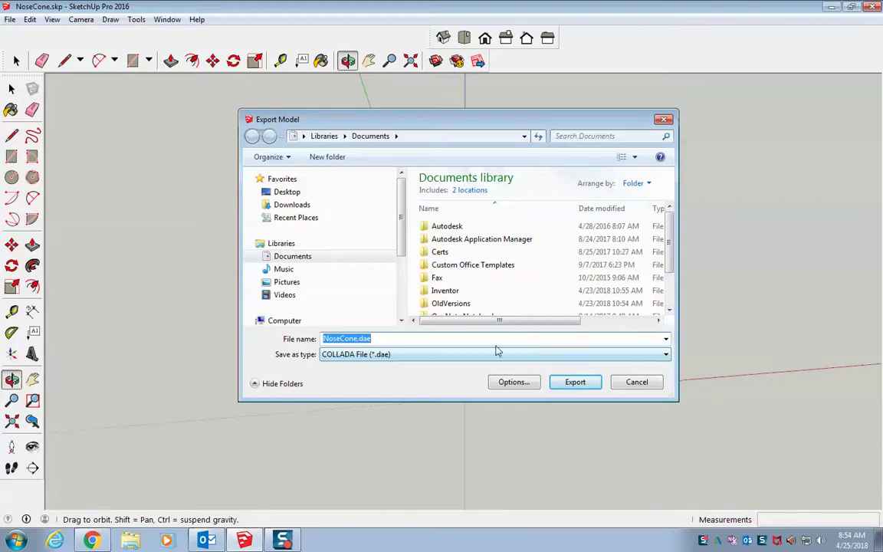
pyautogui.click(666, 356)
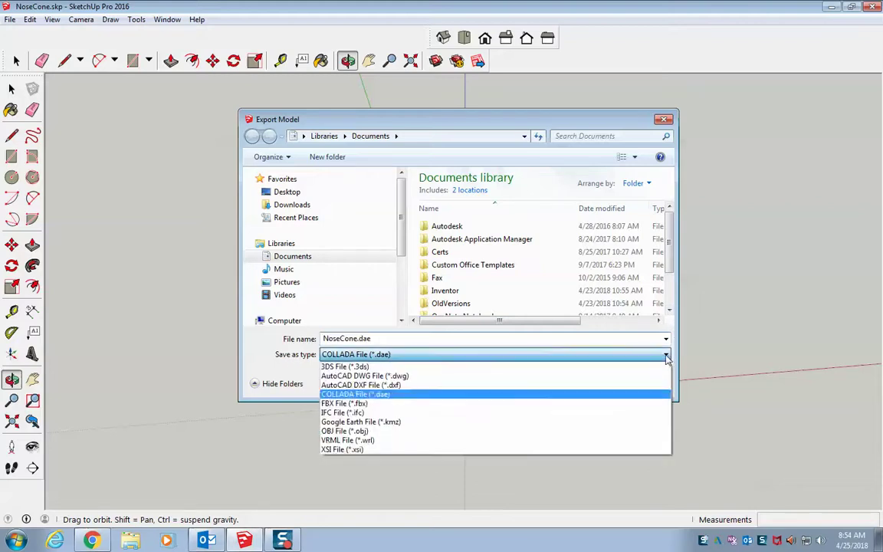
pyautogui.click(335, 432)
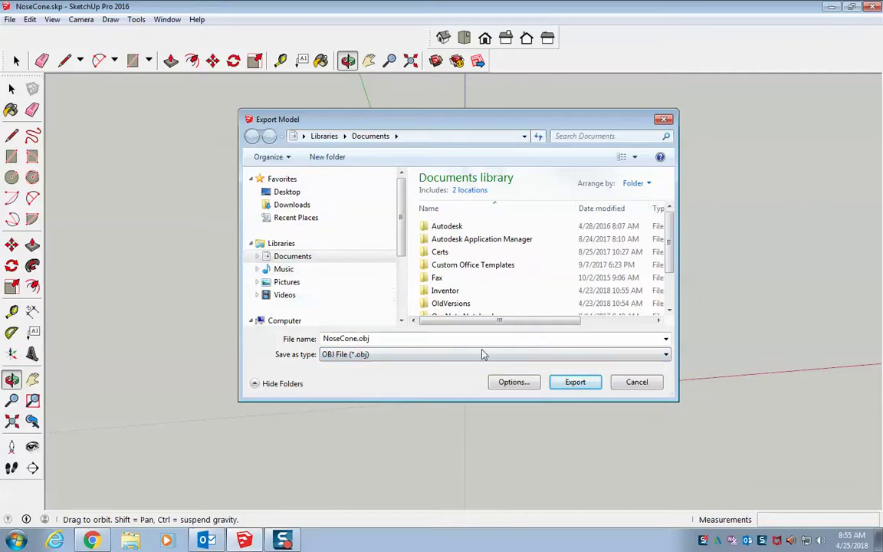
pyautogui.click(576, 383)
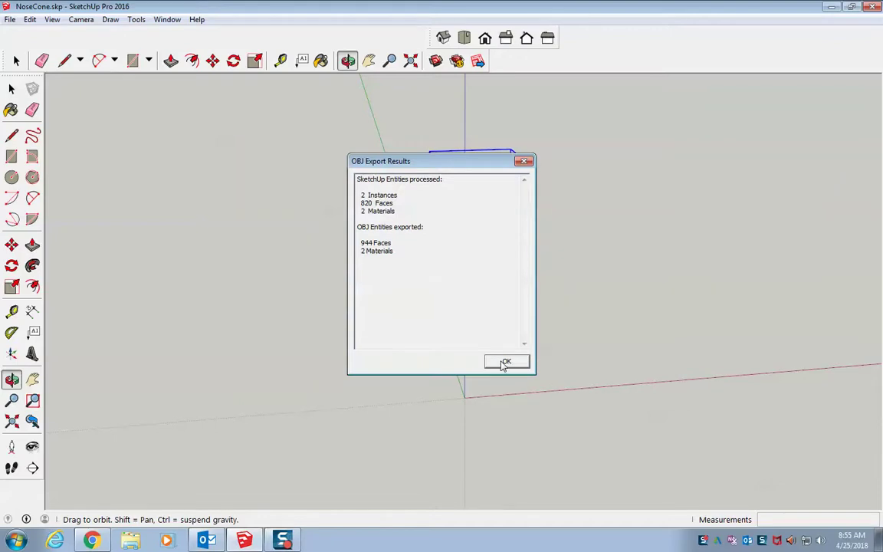
pyautogui.click(504, 363)
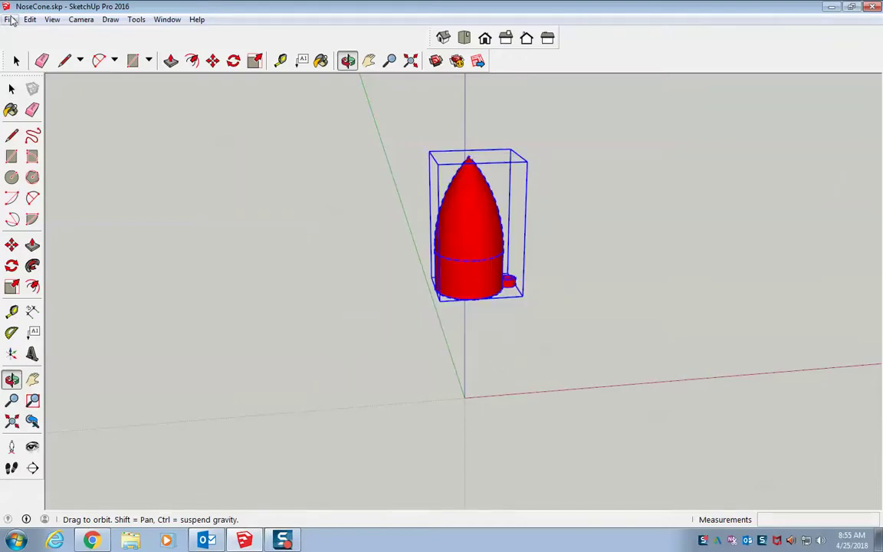
# Save the nose cone model and reopen the recent file ROCKET.skp.
pyautogui.click(10, 20)
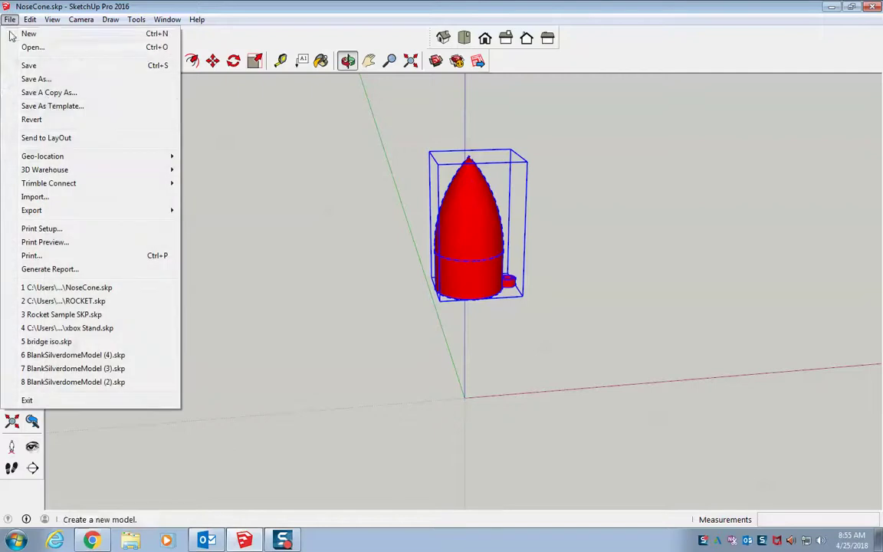
pyautogui.click(37, 68)
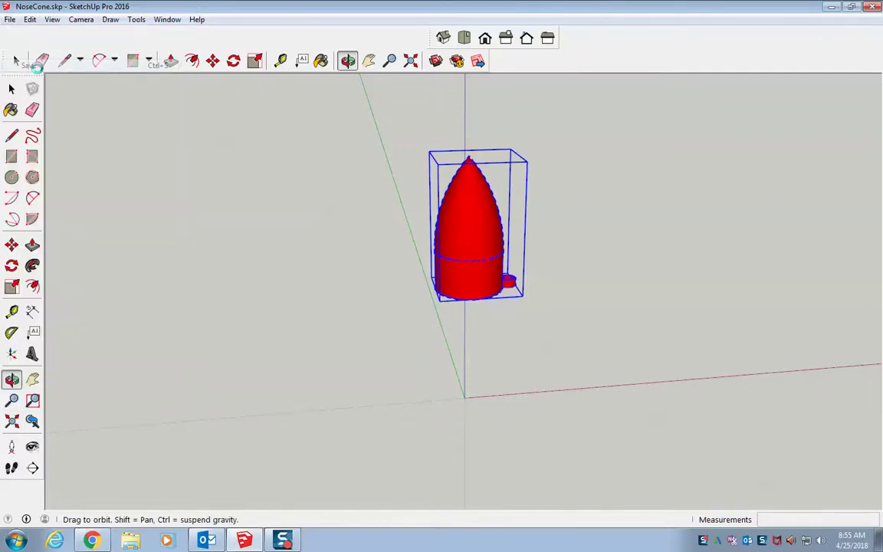
pyautogui.click(10, 21)
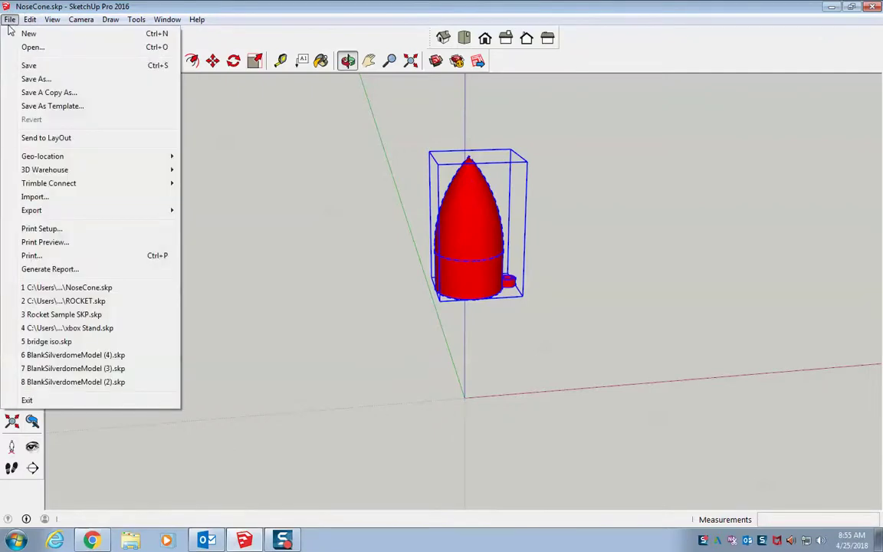
pyautogui.click(92, 301)
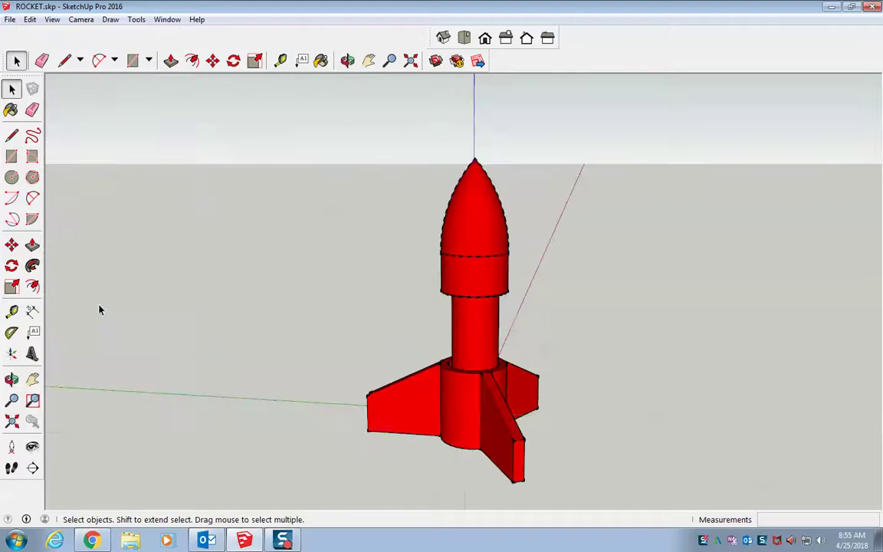
# Save the full rocket model in the Downloads folder as a new SketchUp file named Tail.
pyautogui.click(10, 19)
pyautogui.click(35, 81)
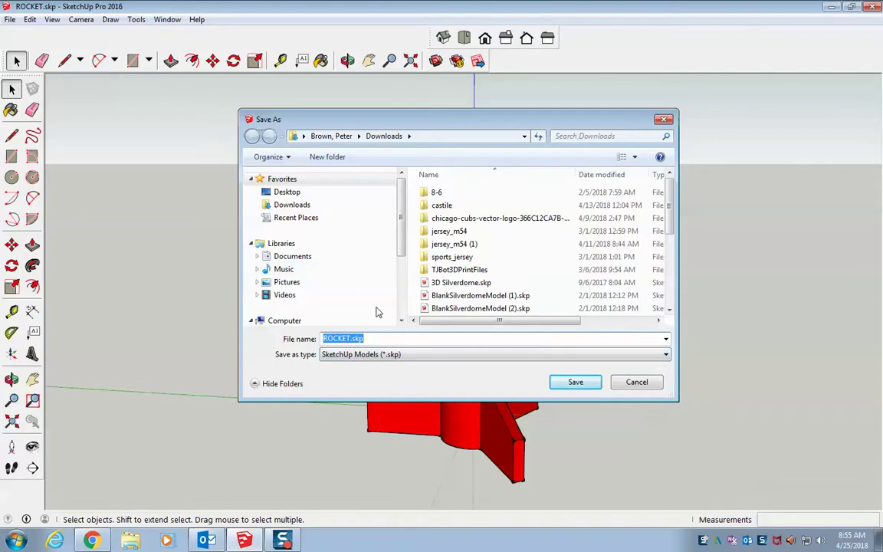
pyautogui.write('Tail')
pyautogui.press('Return')
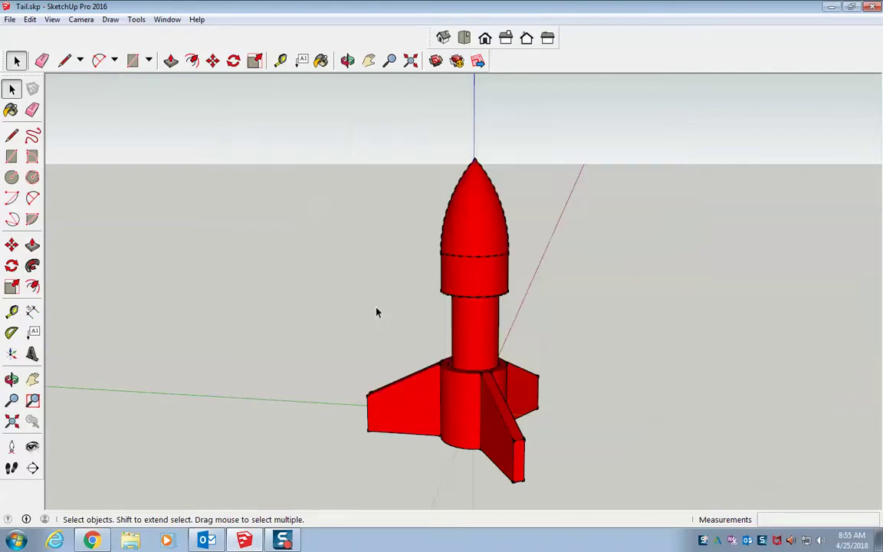
# Delete the body tube and the nose cone, keeping only the finned tail section.
pyautogui.click(460, 343)
pyautogui.press('Delete')
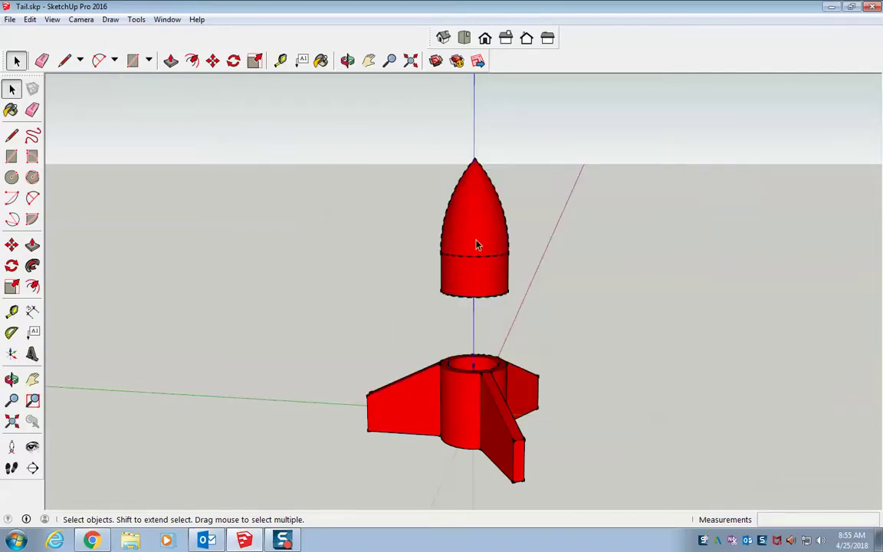
pyautogui.click(475, 247)
pyautogui.press('Delete')
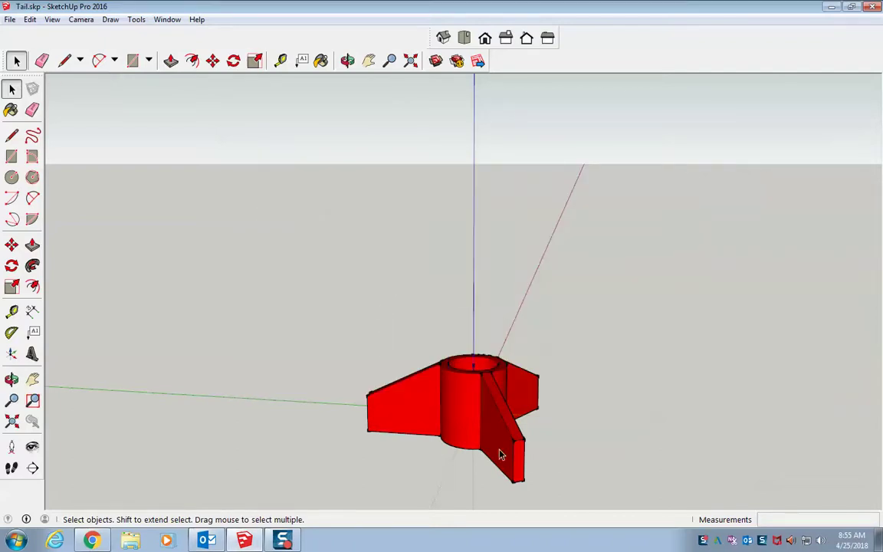
# Export the tail section as a 3D model in OBJ format to the Documents library, named Tail.obj.
pyautogui.click(10, 19)
pyautogui.moveTo(43, 211)
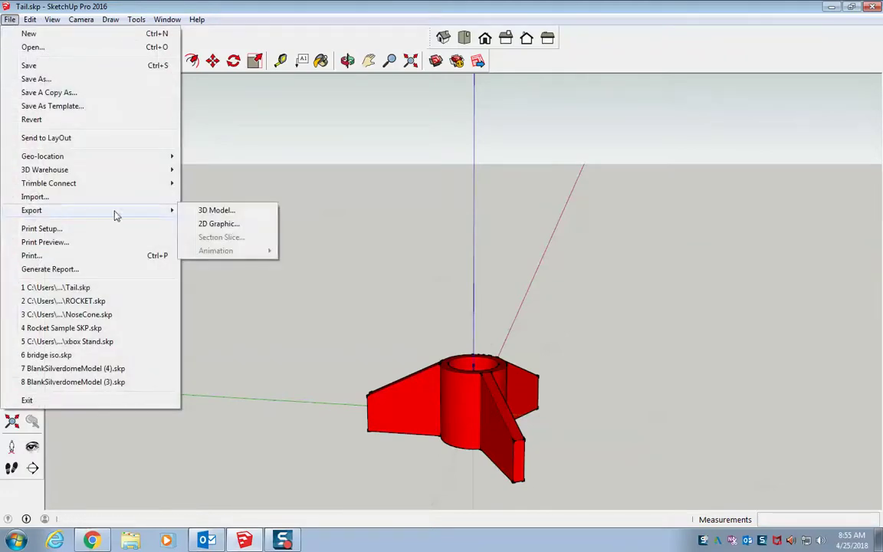
pyautogui.click(209, 210)
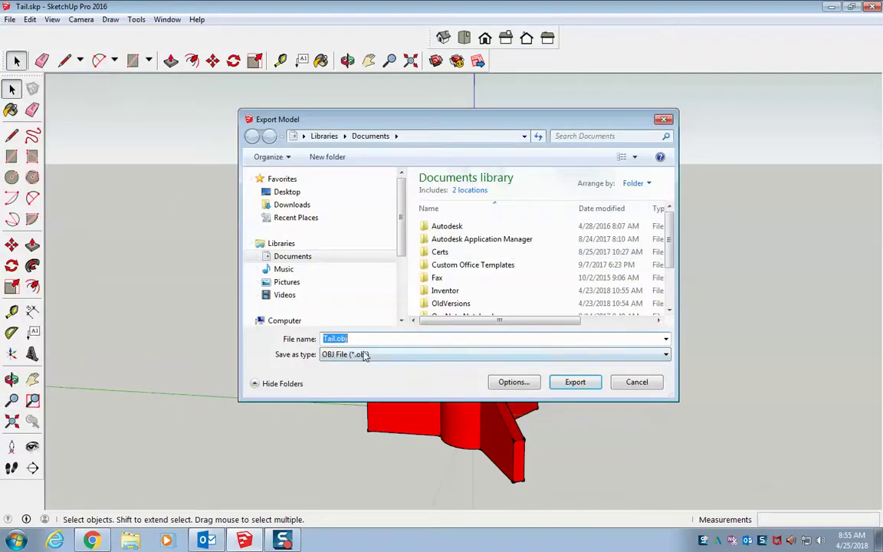
pyautogui.click(560, 383)
pyautogui.click(509, 362)
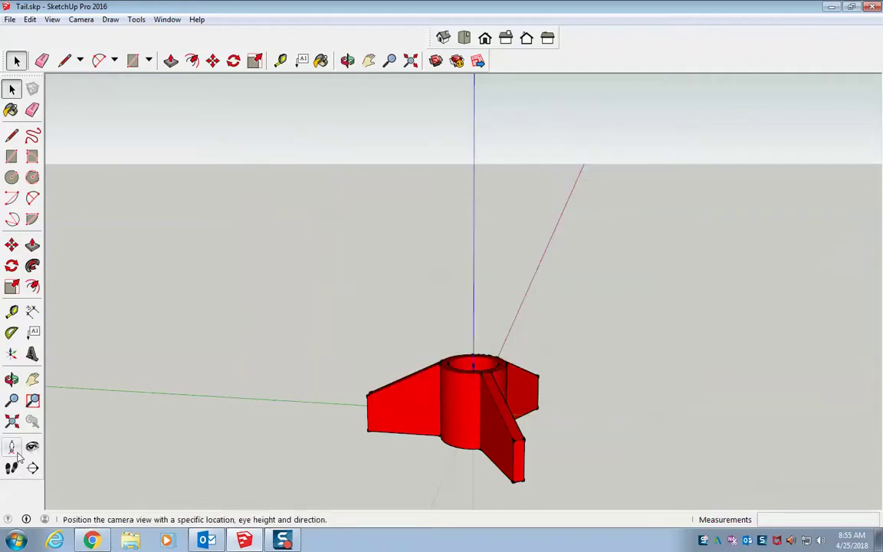
# Search the computer's programs for "makerbot" and launch MakerBot Desktop.
pyautogui.click(17, 543)
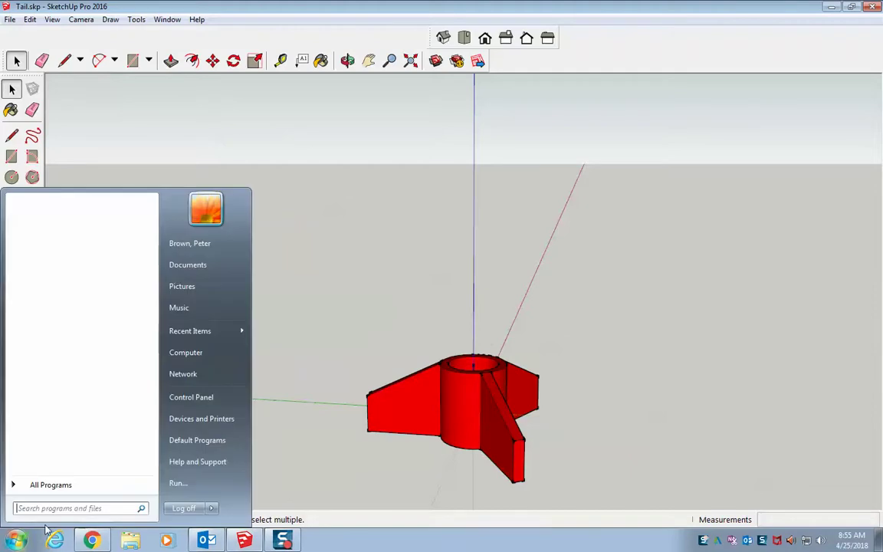
pyautogui.write('makerbot')
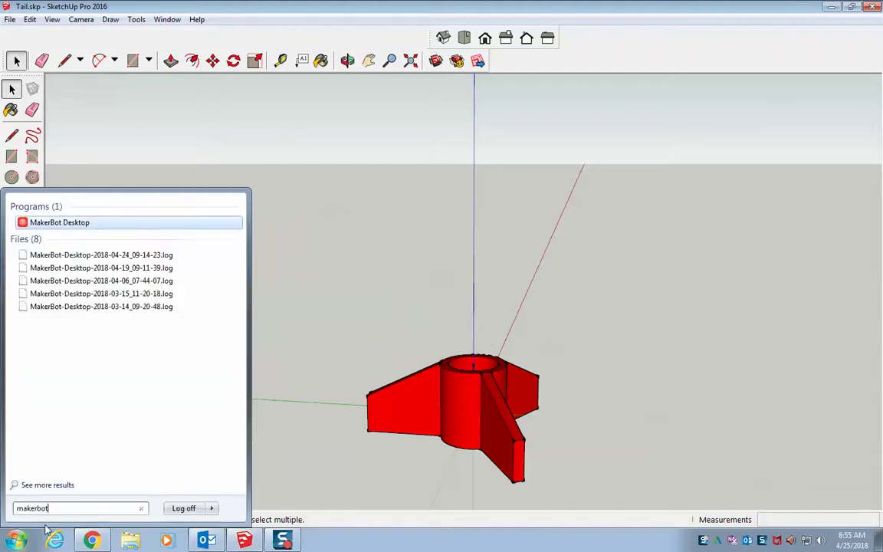
pyautogui.click(70, 223)
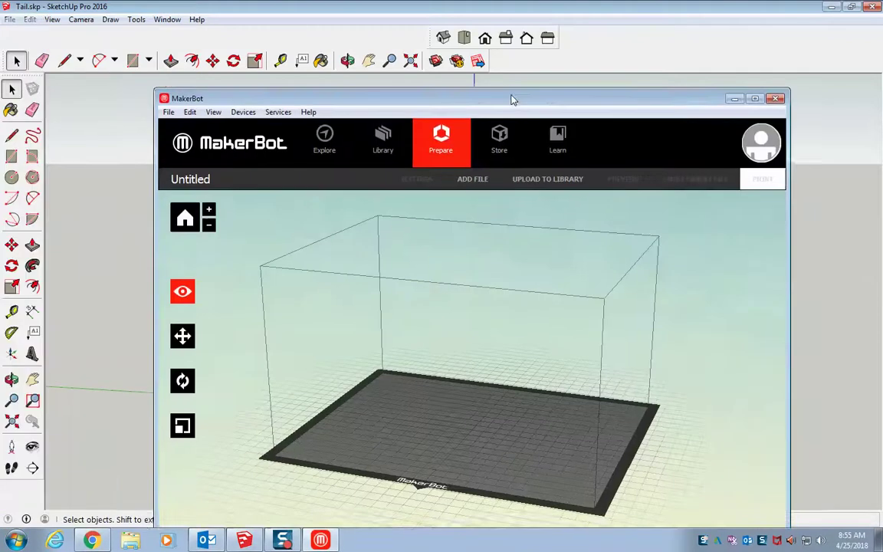
# Maximize the MakerBot window and choose Replicator 2X as the type of device.
pyautogui.moveTo(513, 100); pyautogui.dragTo(484, 81)
pyautogui.doubleClick(483, 76)
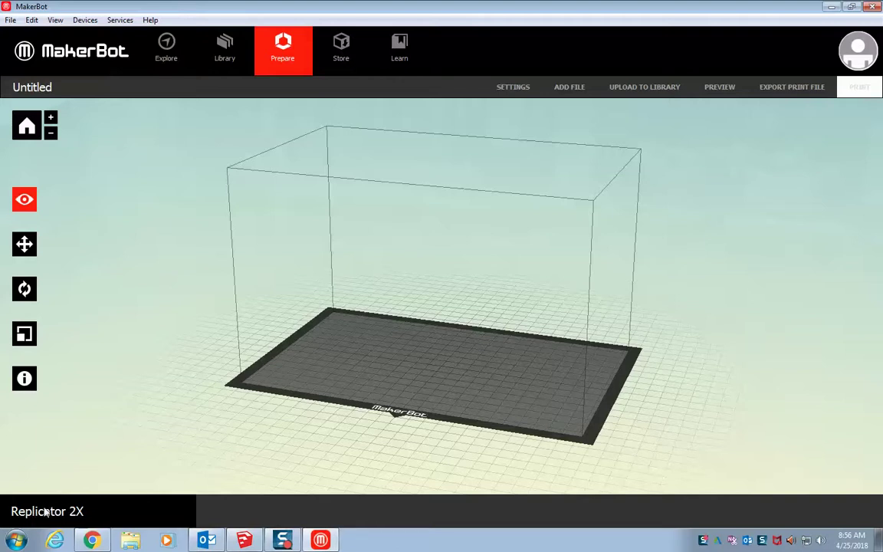
pyautogui.click(85, 20)
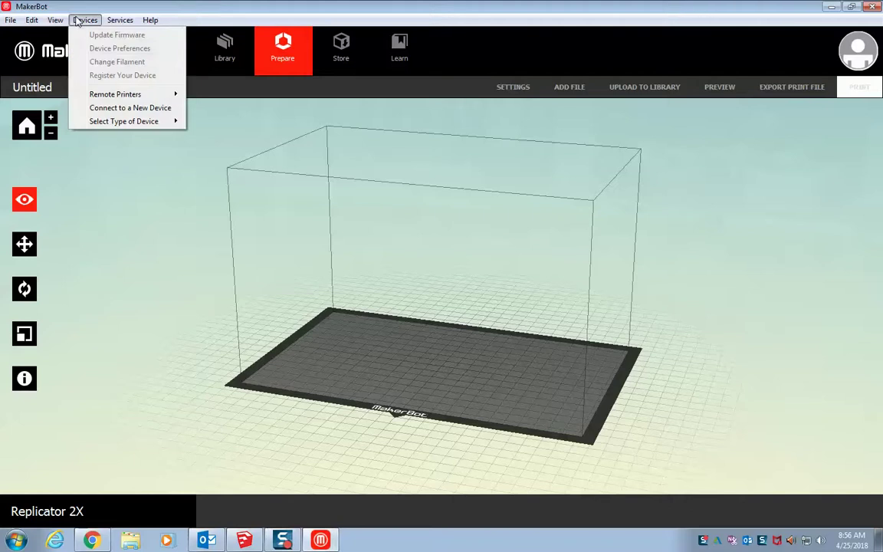
pyautogui.moveTo(113, 121)
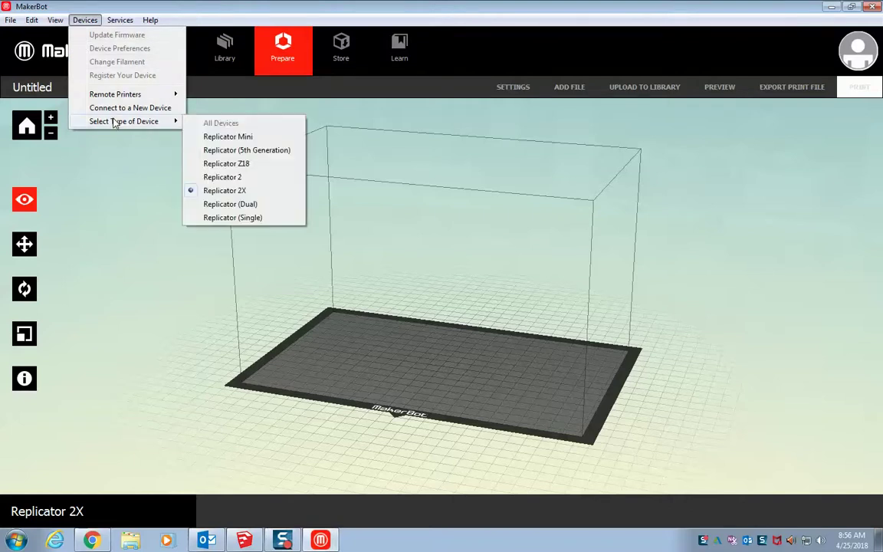
pyautogui.click(229, 195)
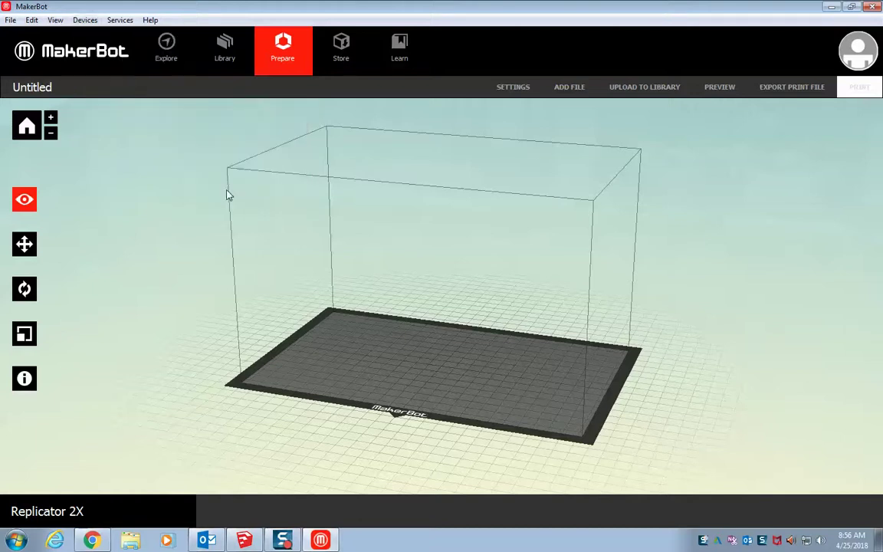
# In the print settings, choose MakerBot PLA as the material for the right extruder.
pyautogui.click(508, 93)
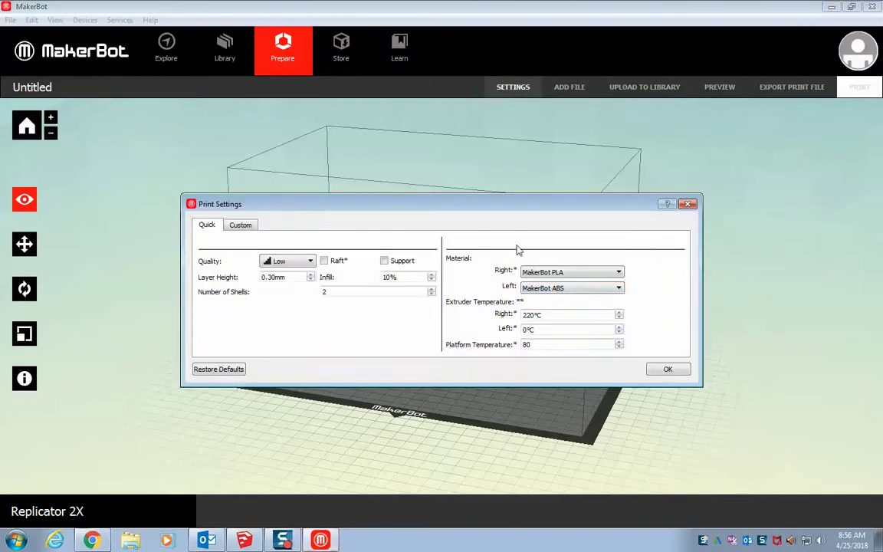
pyautogui.click(564, 273)
pyautogui.click(564, 283)
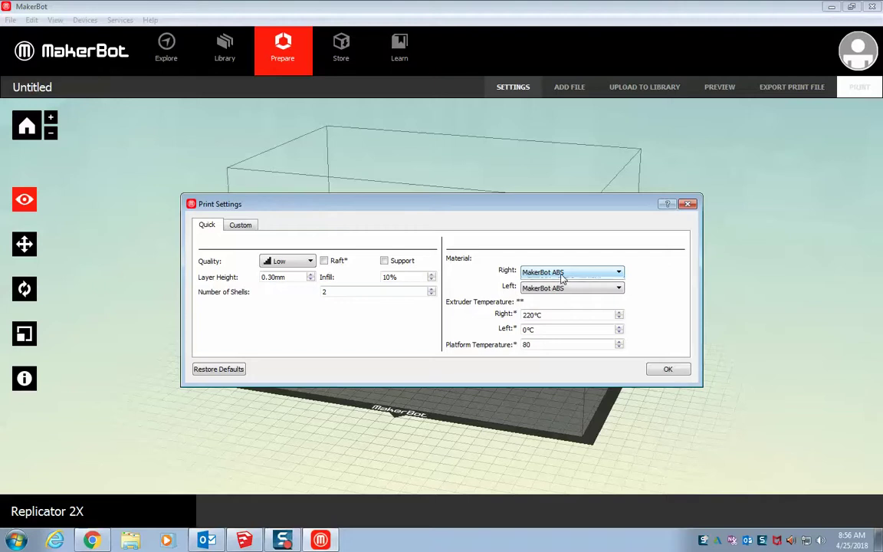
pyautogui.click(560, 275)
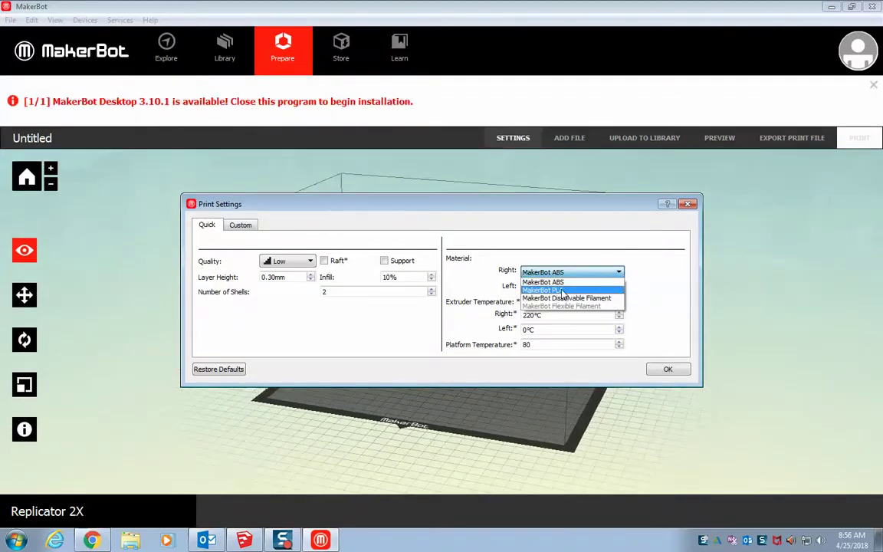
pyautogui.click(562, 290)
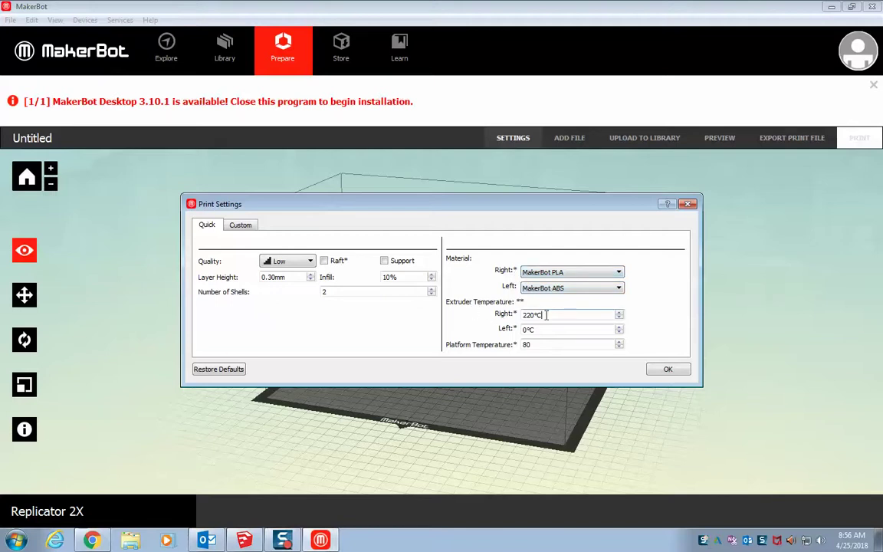
# Set the right extruder temperature to 220°C, the left to 0°C and the platform temperature to 0, and accept the print settings.
pyautogui.moveTo(523, 315); pyautogui.dragTo(624, 316)
pyautogui.write('220')
pyautogui.press('Tab')
pyautogui.write('0')
pyautogui.press('Tab')
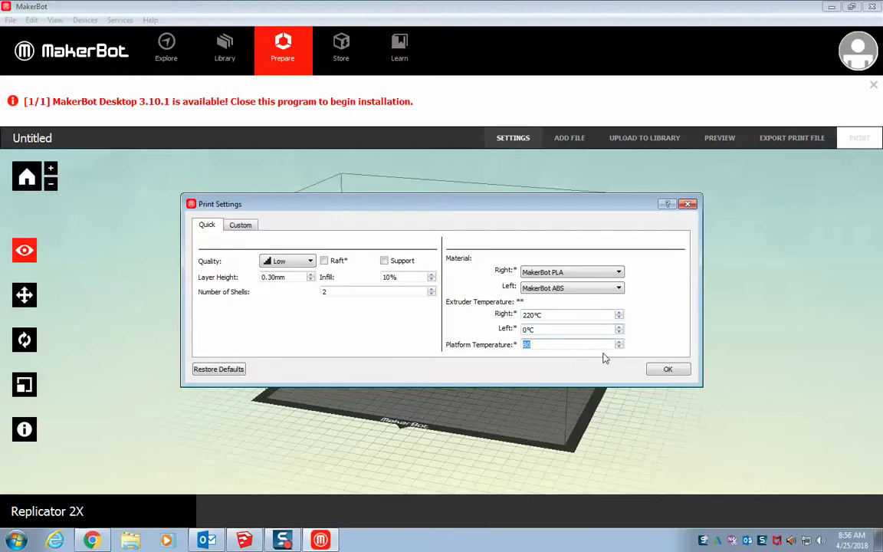
pyautogui.hotkey('ctrl', 'a')
pyautogui.write('0')
pyautogui.click(664, 371)
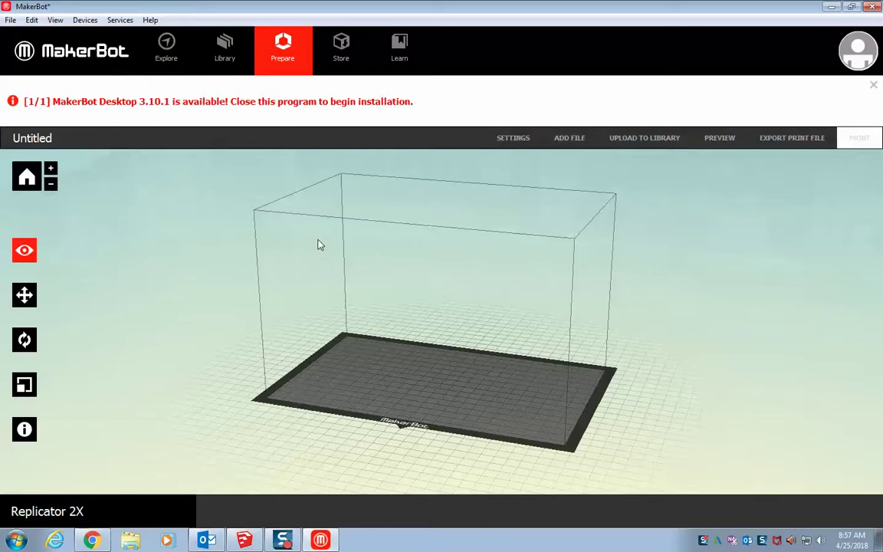
# Add NoseCone.obj from the Documents library to the build plate.
pyautogui.click(570, 138)
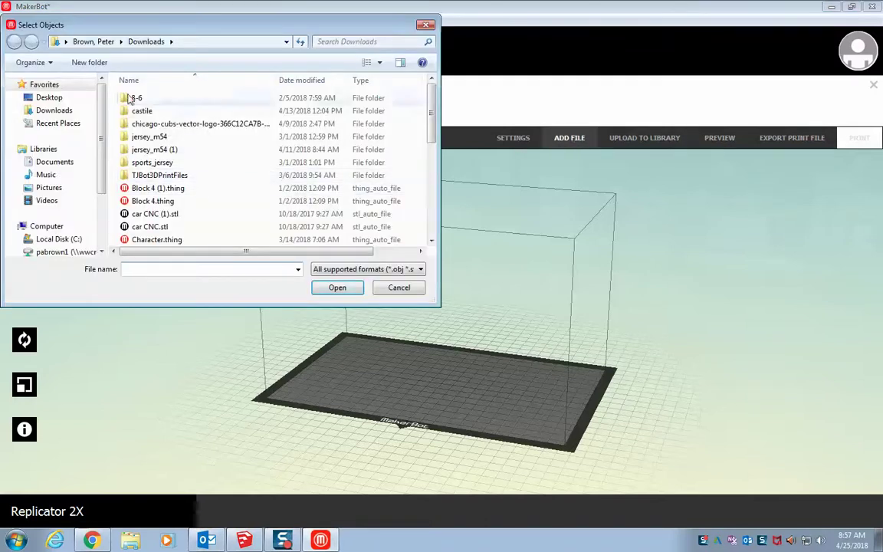
pyautogui.click(55, 162)
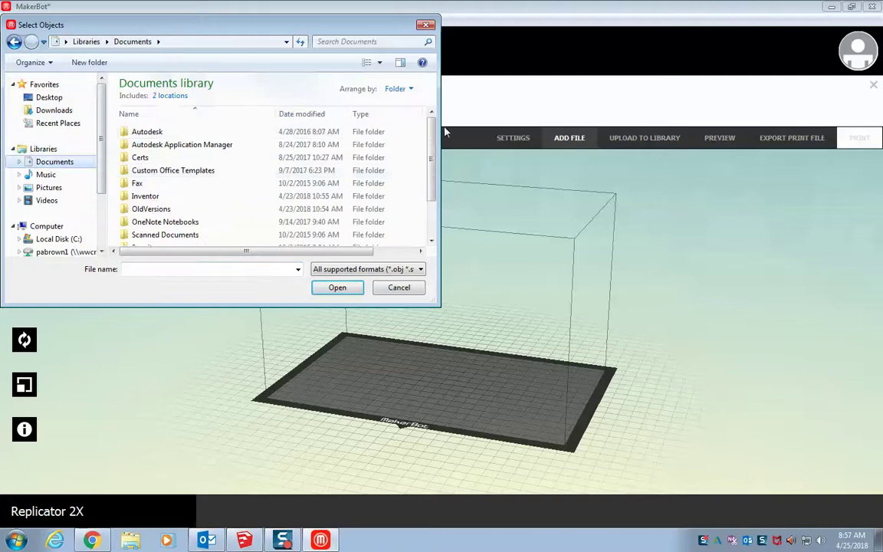
pyautogui.scroll(-2, 388, 187)
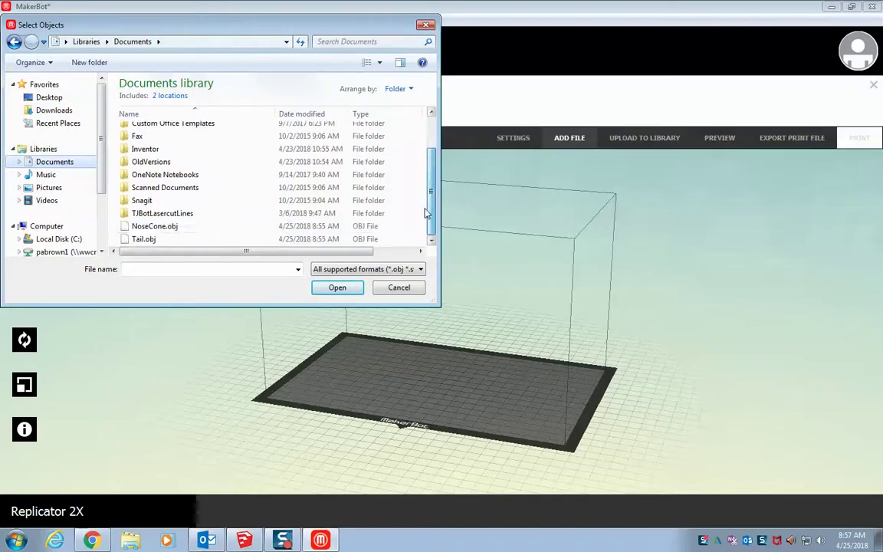
pyautogui.click(165, 228)
pyautogui.click(157, 240)
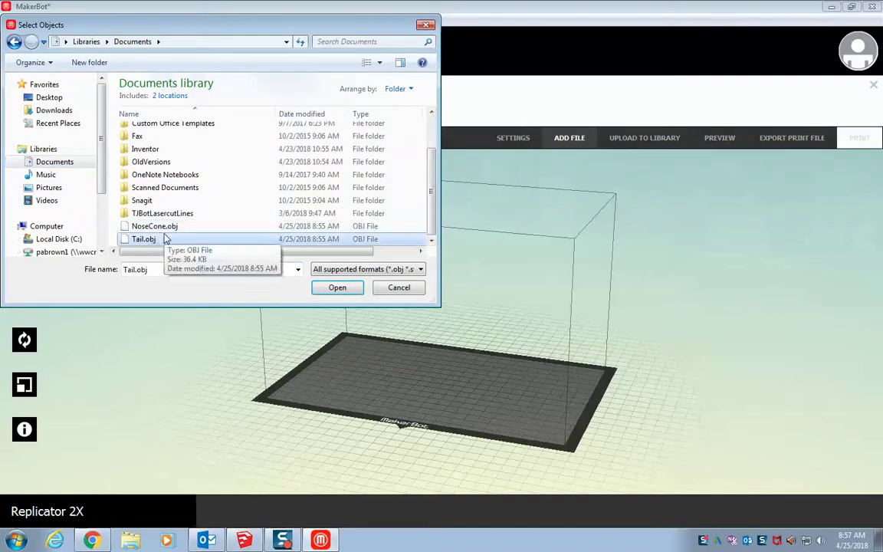
pyautogui.click(155, 226)
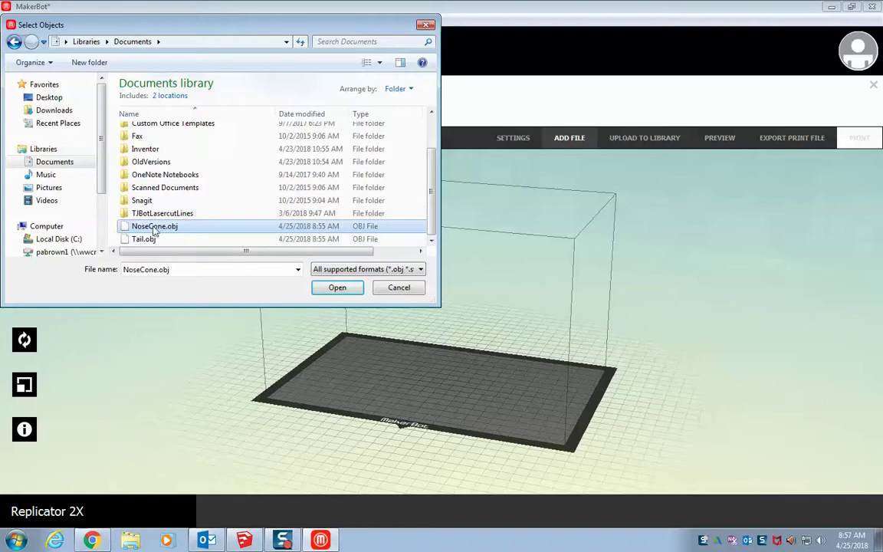
pyautogui.click(343, 290)
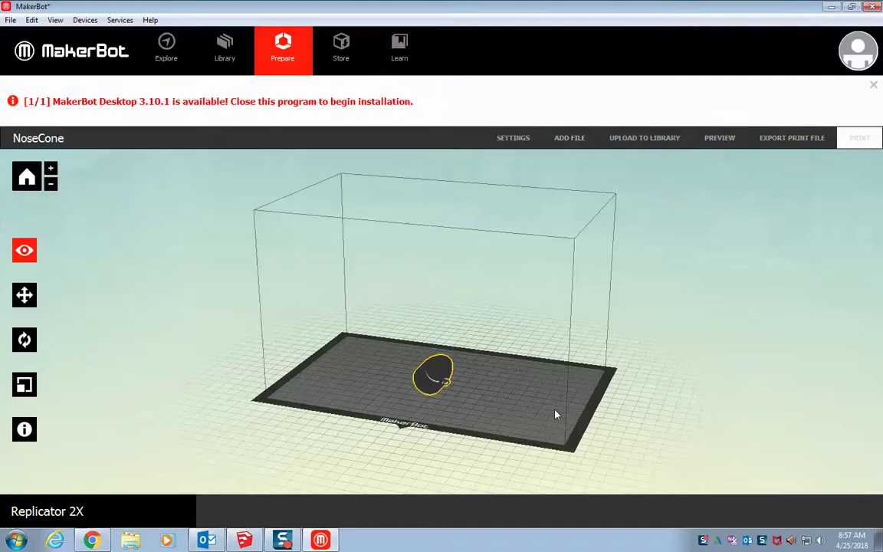
# Rotate the nose cone +90° about the X axis so that it stands upright.
pyautogui.moveTo(556, 414); pyautogui.dragTo(510, 414, button='right')
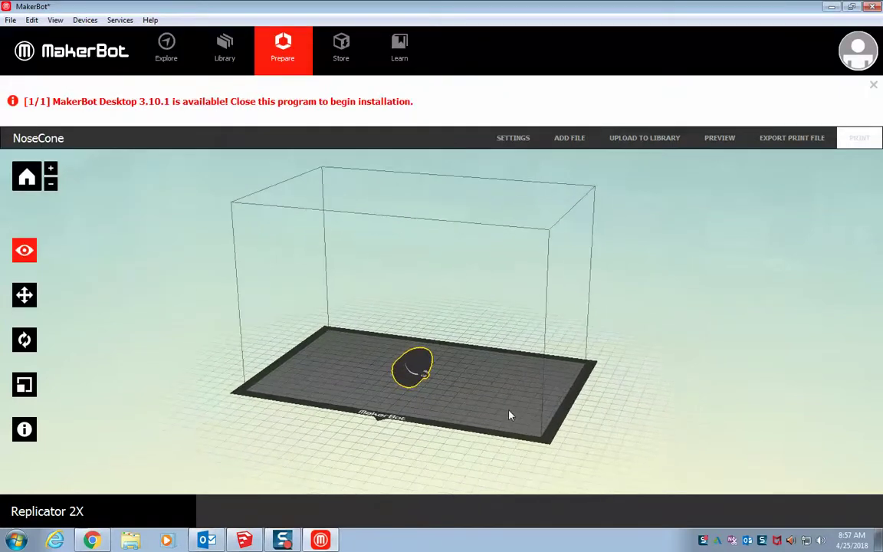
pyautogui.click(18, 254)
pyautogui.moveTo(467, 449); pyautogui.dragTo(295, 358)
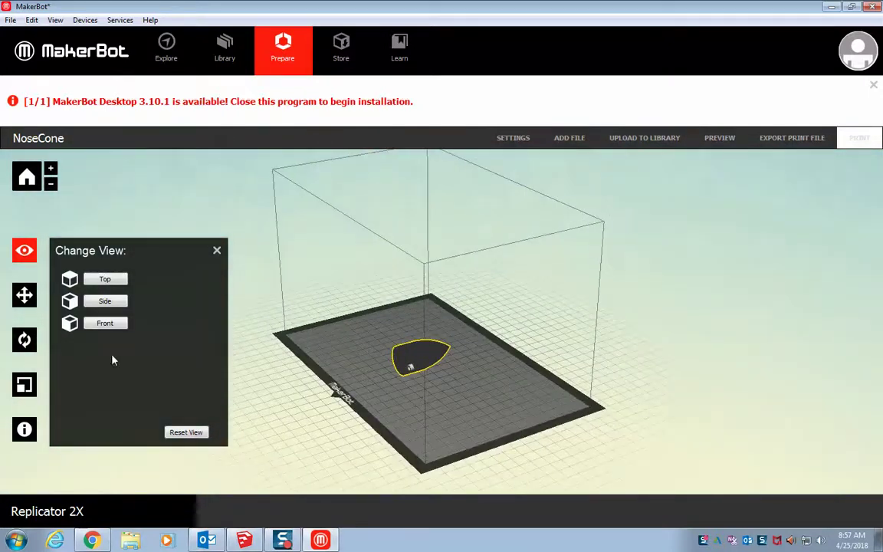
pyautogui.click(29, 335)
pyautogui.click(109, 279)
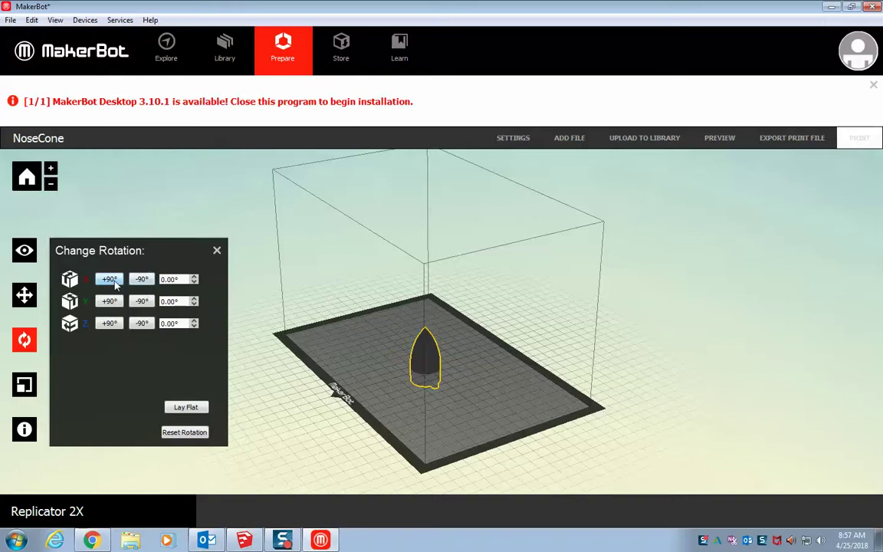
pyautogui.click(115, 302)
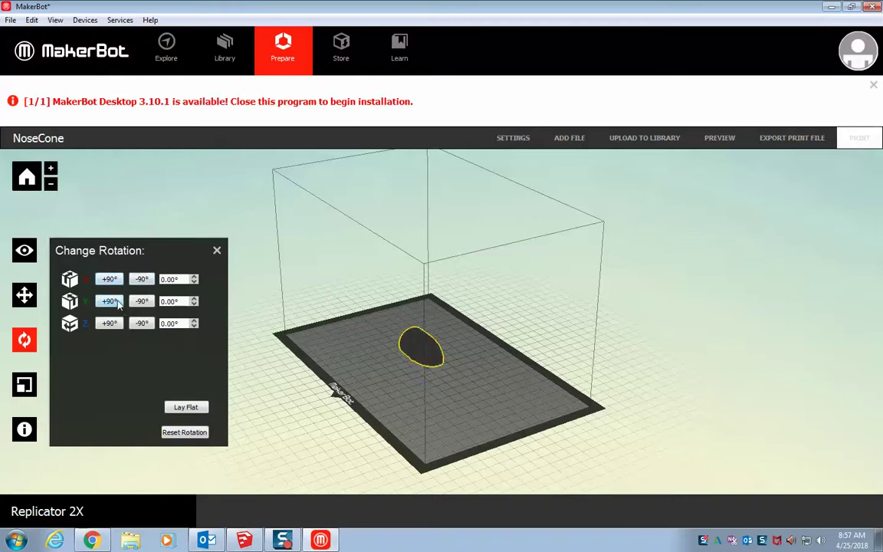
pyautogui.click(115, 302)
pyautogui.click(115, 302)
pyautogui.click(115, 302)
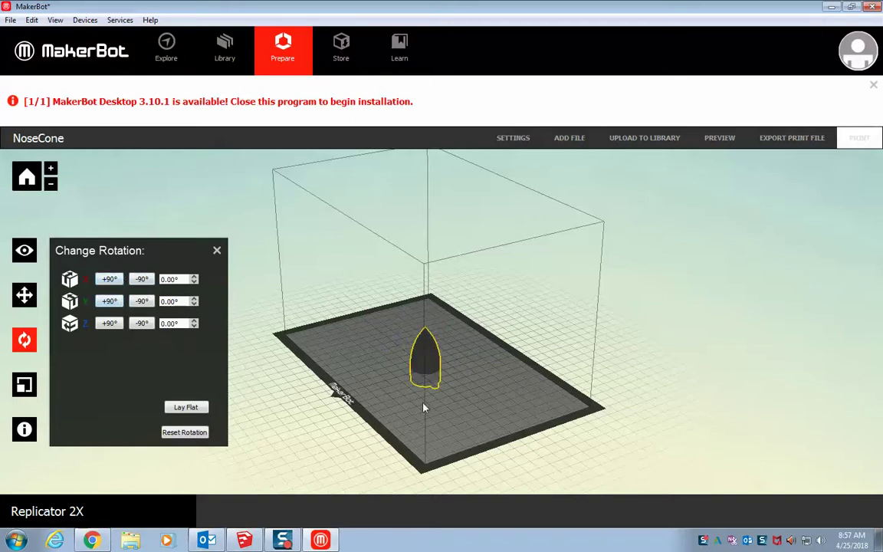
# Lay the upright nose cone flat so its base rests on the build plate.
pyautogui.click(34, 260)
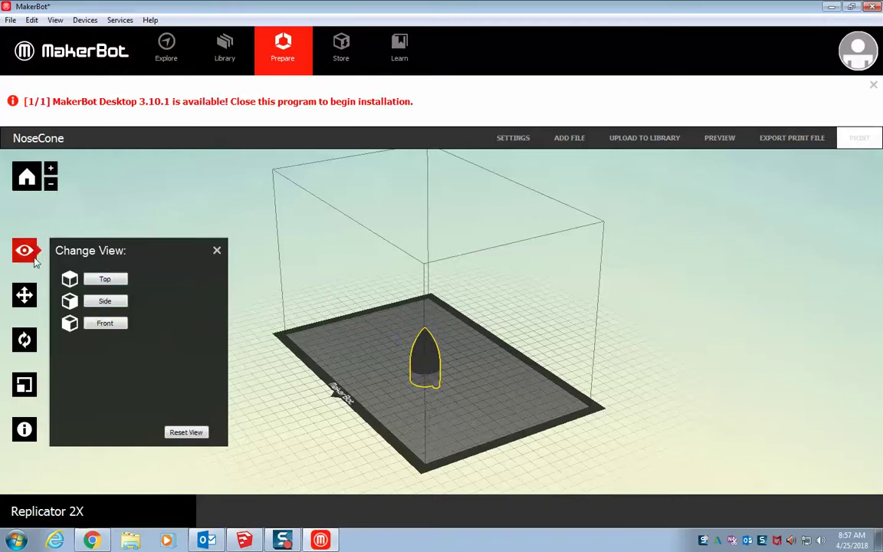
pyautogui.moveTo(379, 463); pyautogui.dragTo(456, 428)
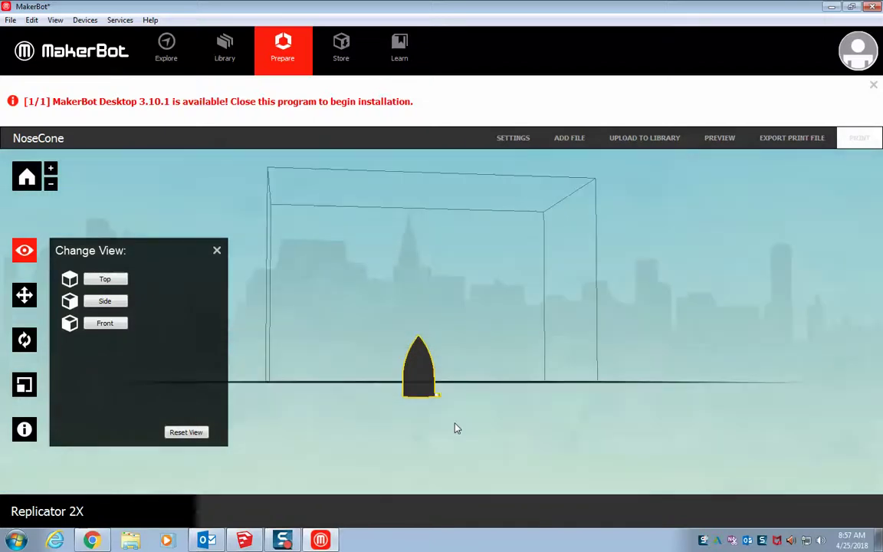
pyautogui.click(24, 339)
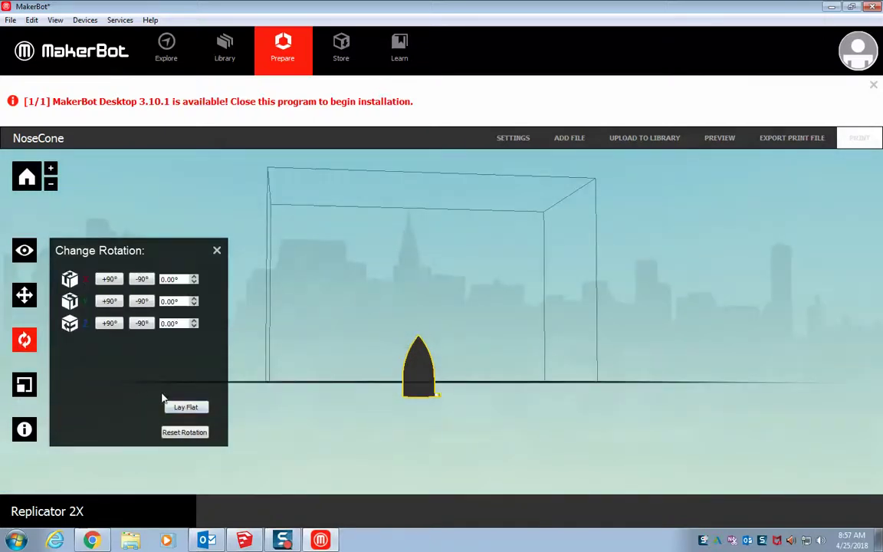
pyautogui.click(191, 411)
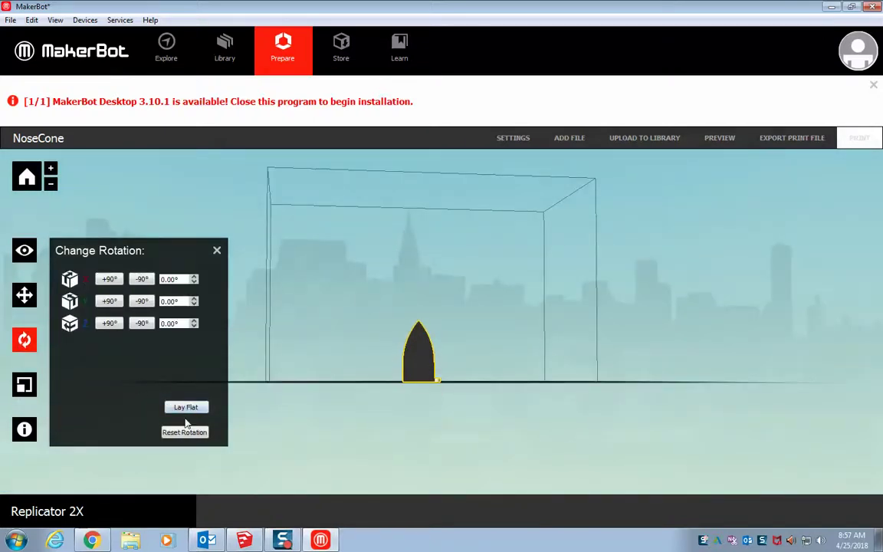
pyautogui.click(217, 250)
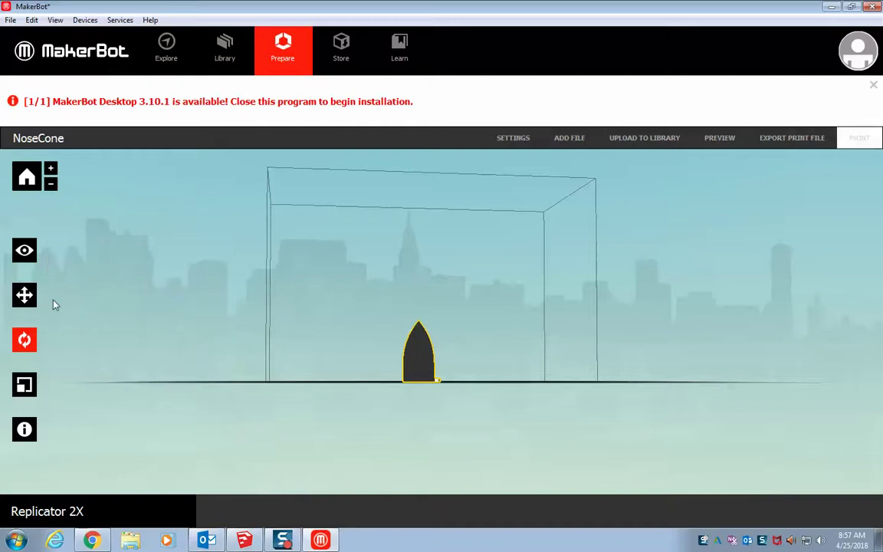
# Move the nose cone from the centre of the build plate towards one side to make room for the tail.
pyautogui.click(24, 295)
pyautogui.moveTo(418, 375); pyautogui.dragTo(512, 373)
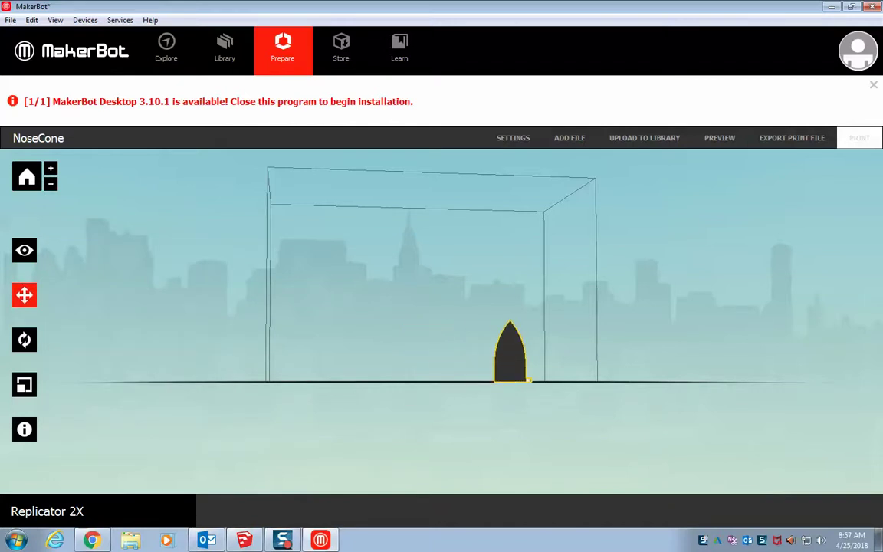
pyautogui.click(24, 250)
pyautogui.moveTo(285, 374); pyautogui.dragTo(360, 465)
# Add Tail.obj from the Documents library to the same build plate.
pyautogui.click(572, 138)
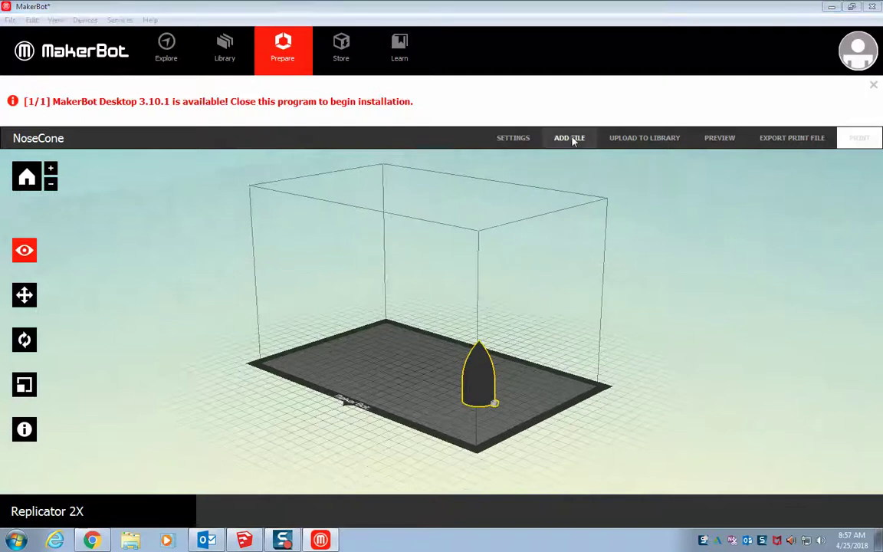
pyautogui.moveTo(430, 146); pyautogui.dragTo(427, 215)
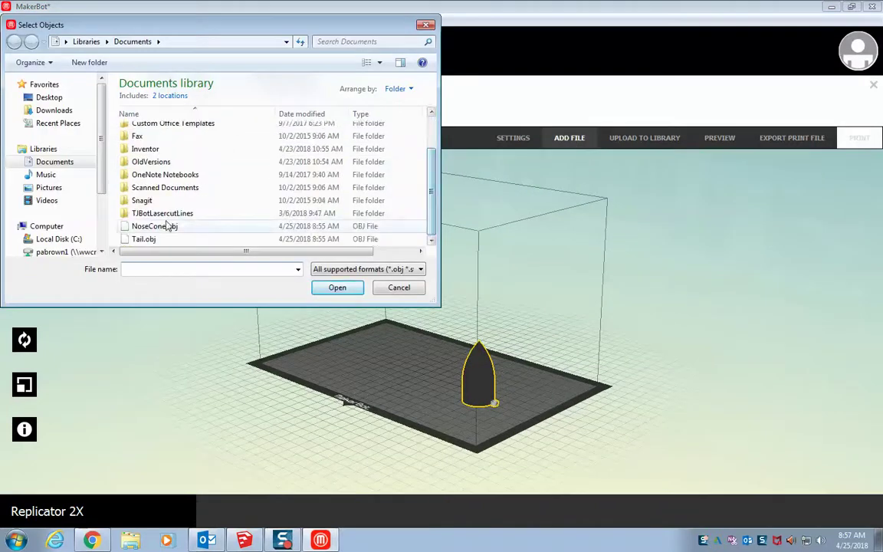
pyautogui.click(142, 239)
pyautogui.click(337, 290)
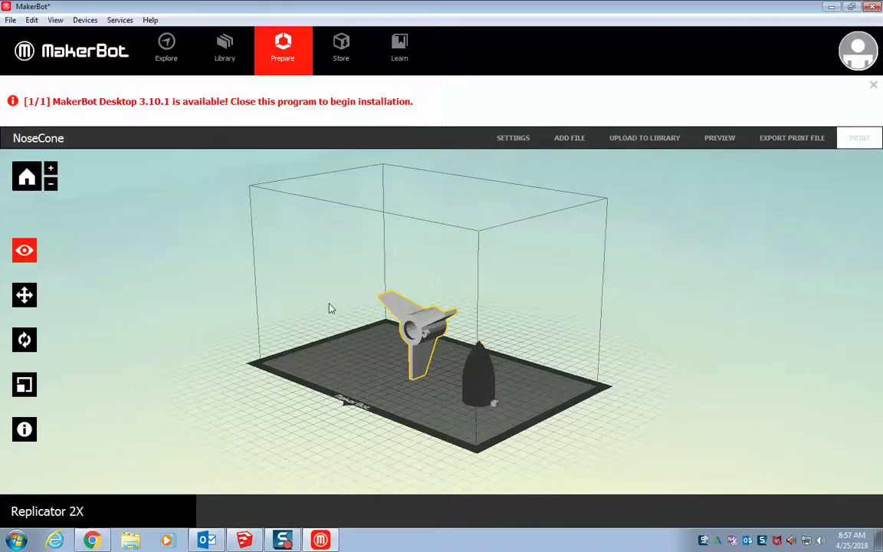
# Rotate the tail section +90° about the X axis and lay it flat on the build plate.
pyautogui.click(23, 340)
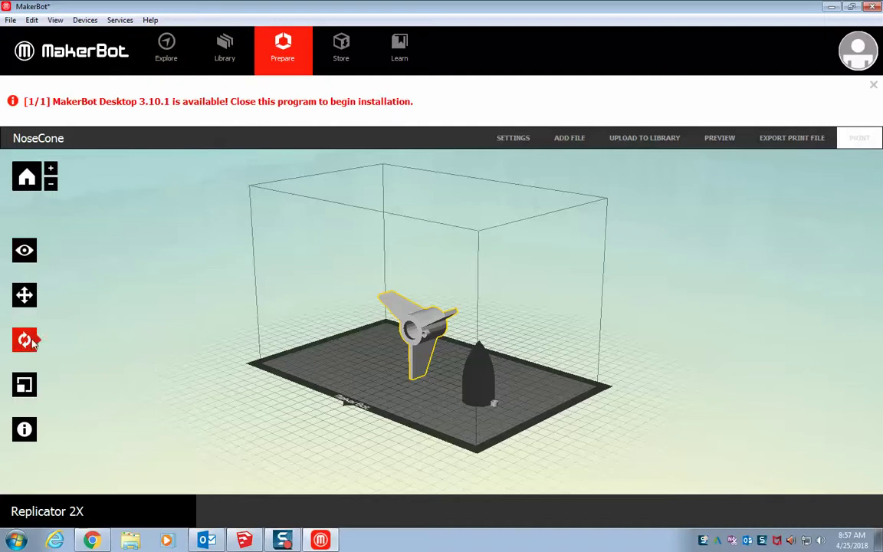
pyautogui.click(111, 281)
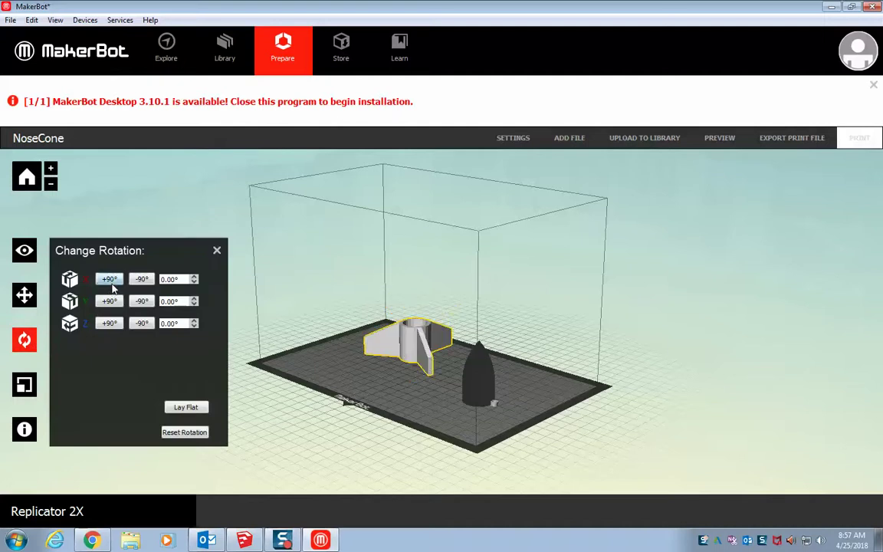
pyautogui.click(185, 407)
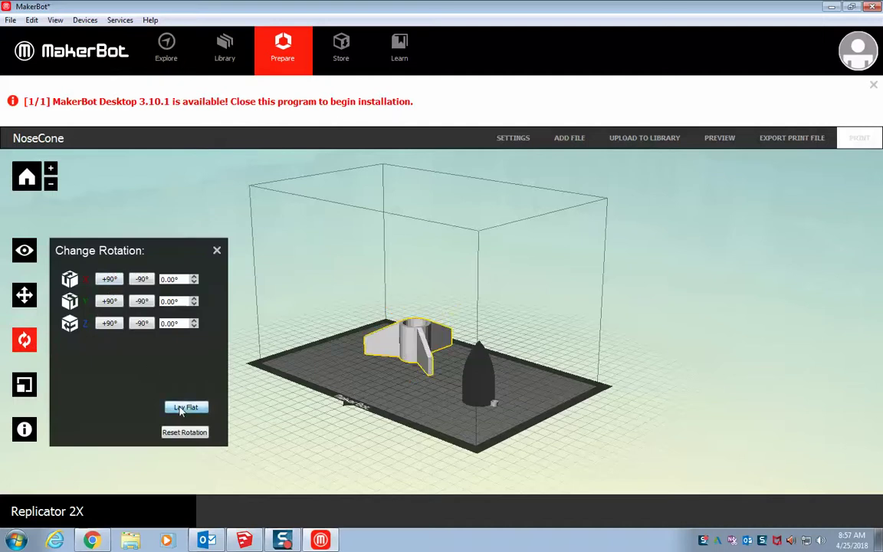
pyautogui.click(217, 252)
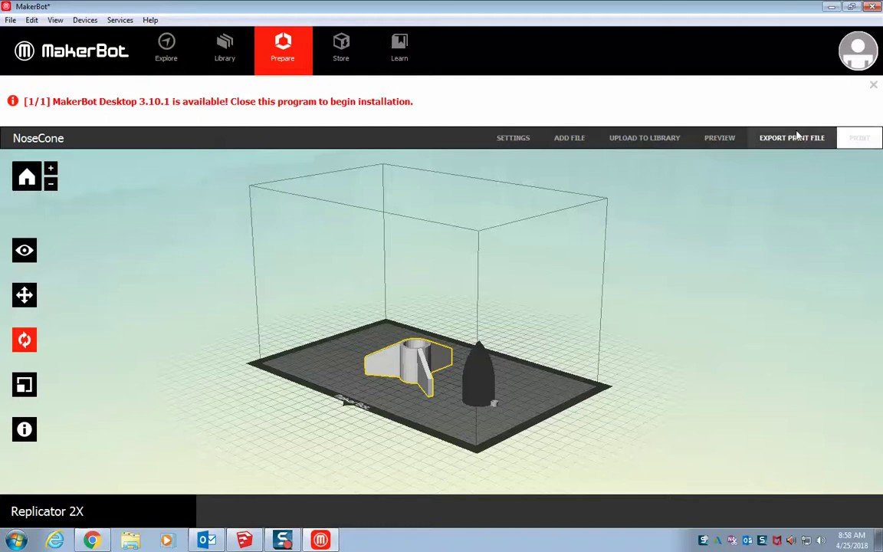
# Generate the print preview of the nose cone and tail and examine the sliced layers up to layer 170.
pyautogui.click(731, 139)
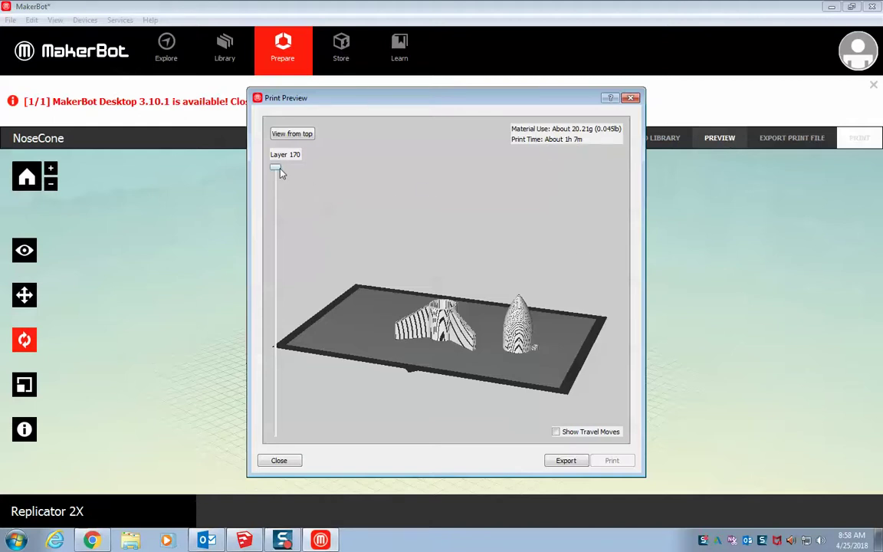
pyautogui.moveTo(267, 227); pyautogui.dragTo(296, 166)
# Export the previewed build plate as an X3G print file, browsing the computer's drives for a destination and naming the file NameRocket.x3g.
pyautogui.click(567, 461)
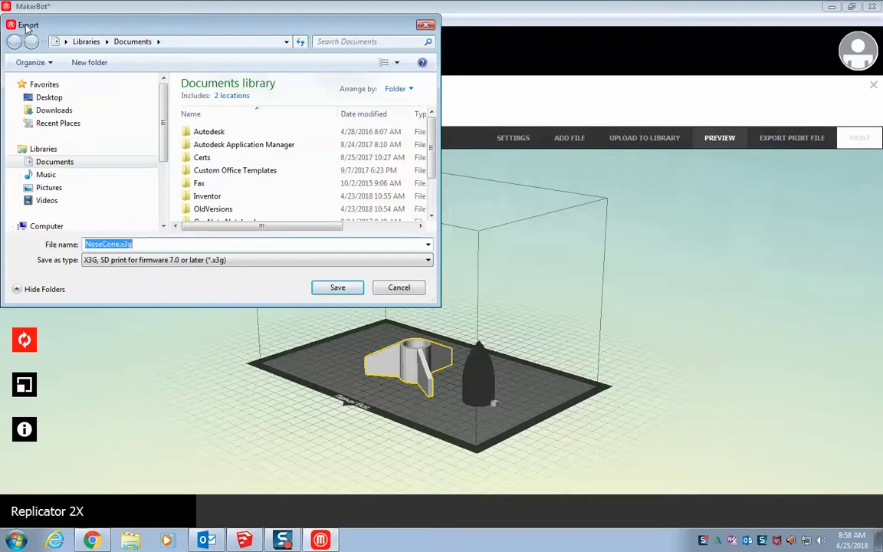
pyautogui.scroll(-2, 42, 175)
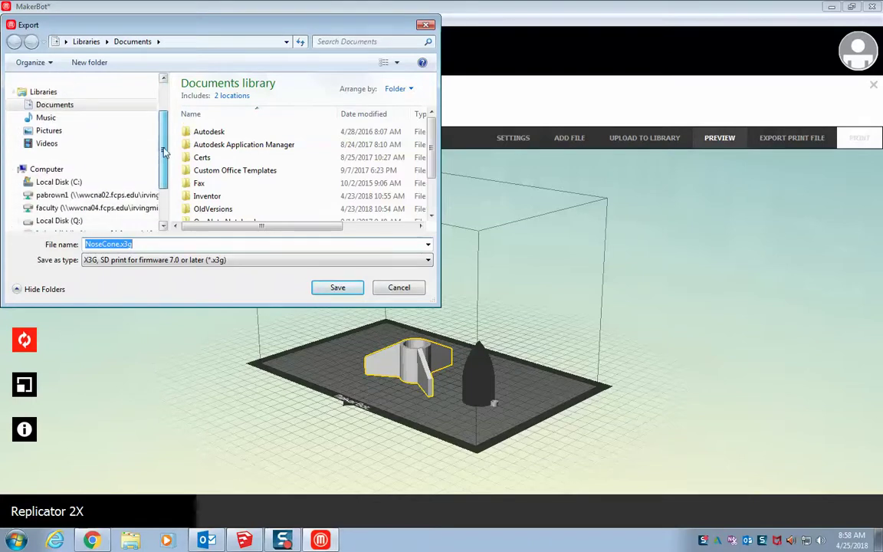
pyautogui.click(44, 170)
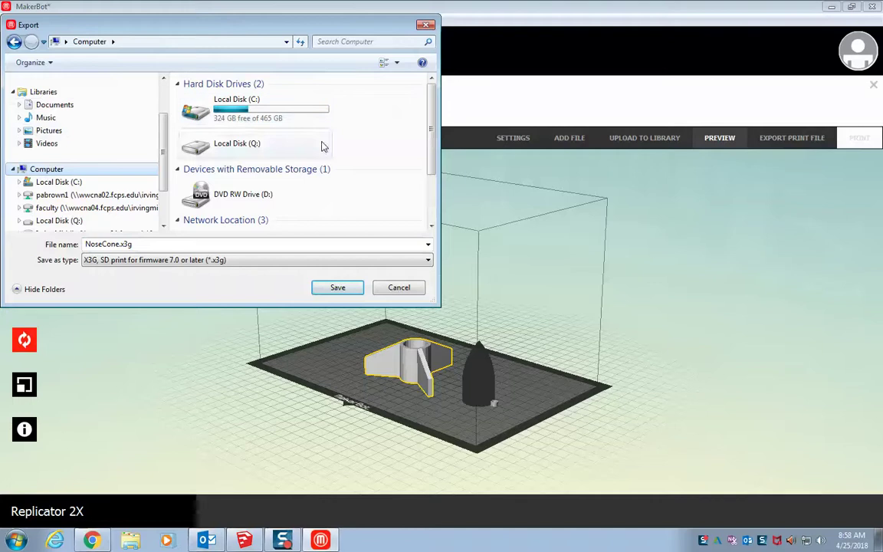
pyautogui.scroll(-1, 289, 222)
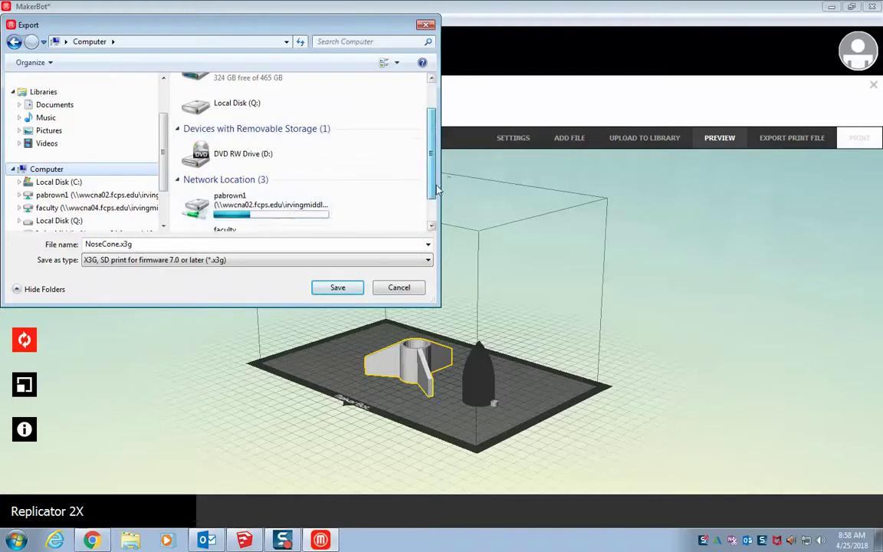
pyautogui.doubleClick(107, 244)
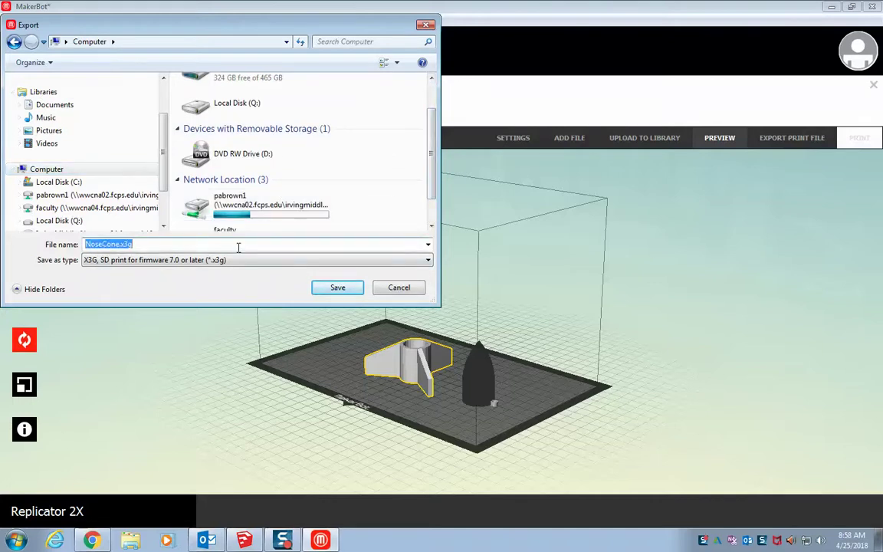
pyautogui.write('NameRocket.')
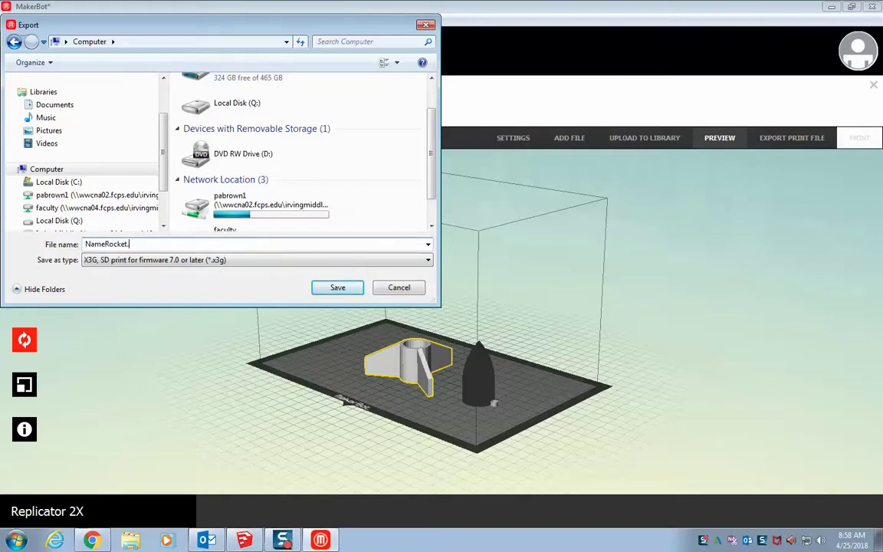
pyautogui.write('x3g')
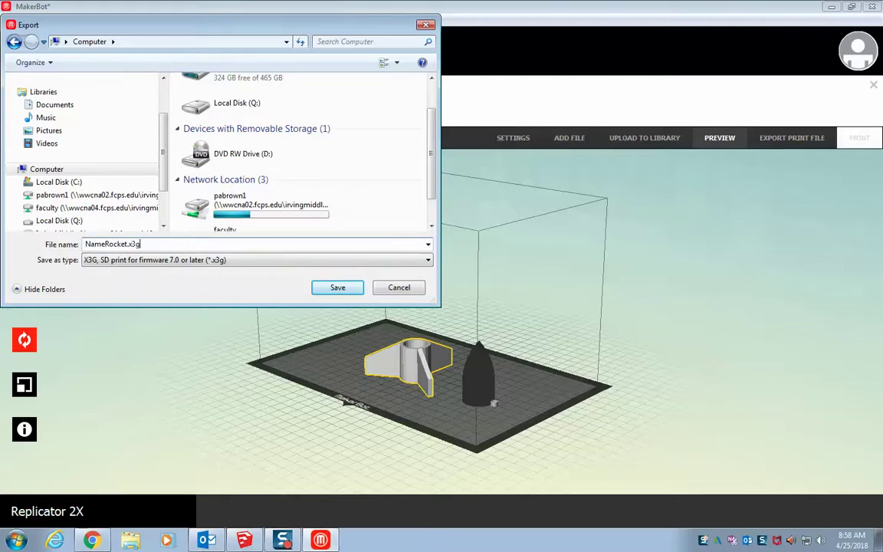